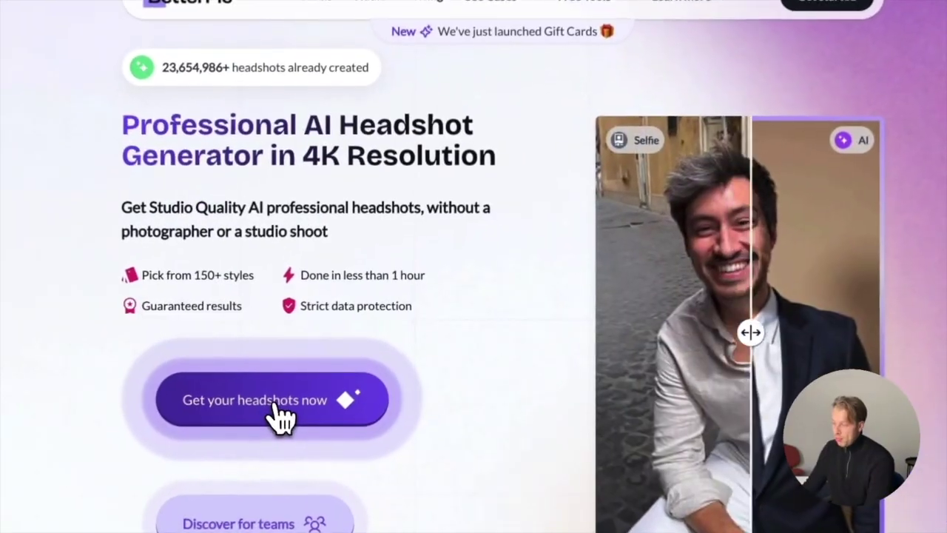
Start a single-person headshot order and scroll through the three-step introduction.
click(295, 378)
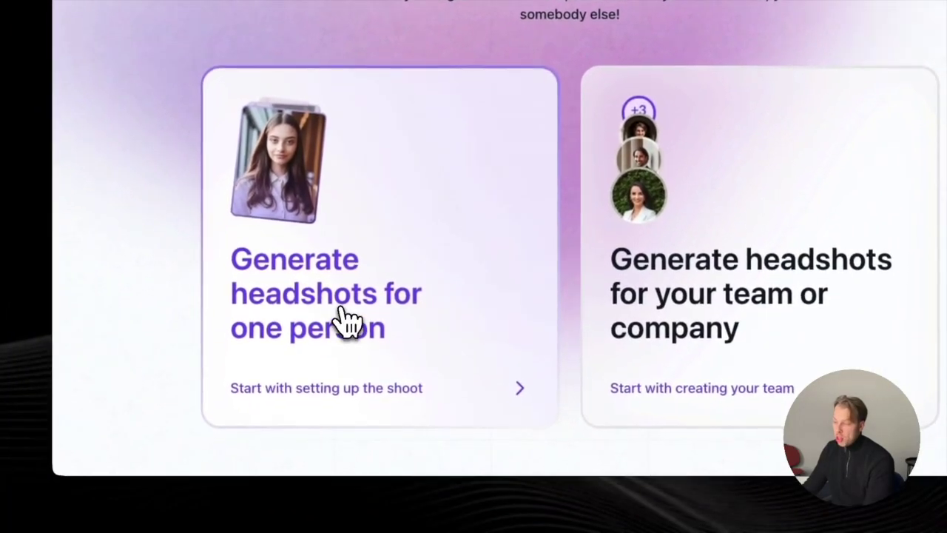
click(348, 319)
scroll(353, 295, down, 2)
scroll(350, 302, up, 2)
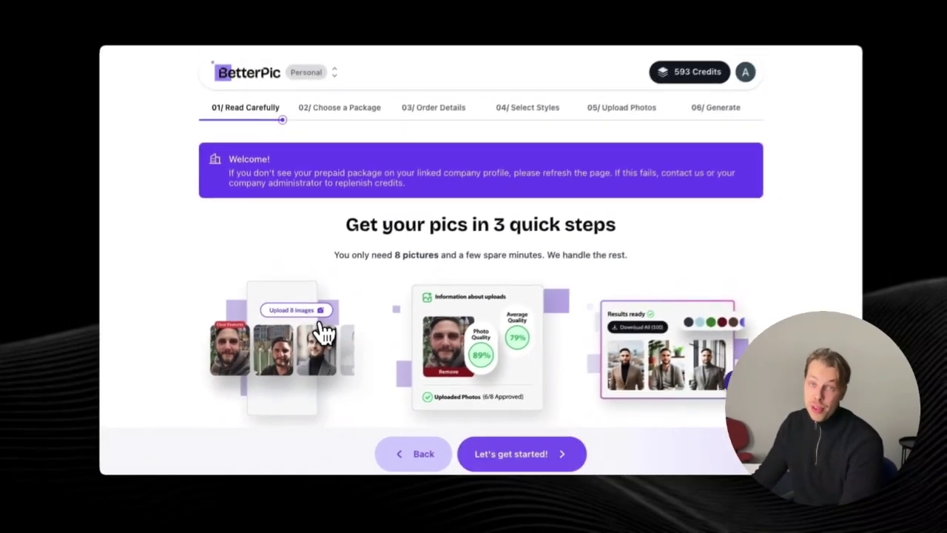
scroll(361, 289, down, 1)
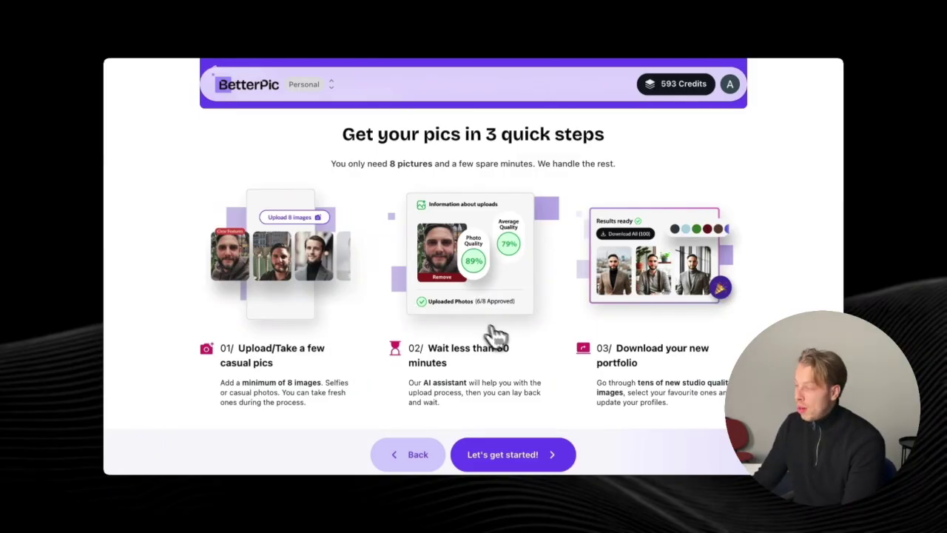
scroll(514, 317, up, 3)
scroll(518, 319, down, 3)
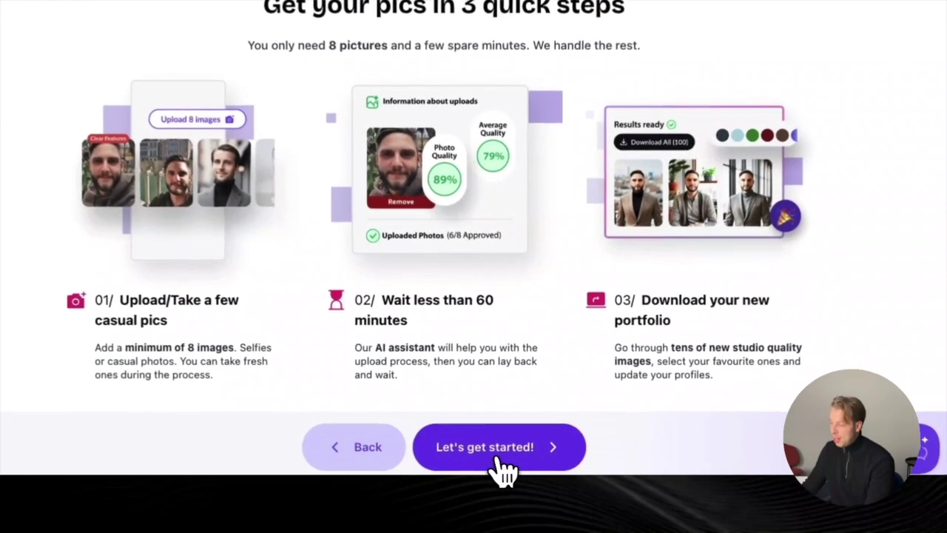
Go to the packages and compare Basic ($35), Pro ($39) and Expert ($79).
click(499, 459)
scroll(548, 263, up, 4)
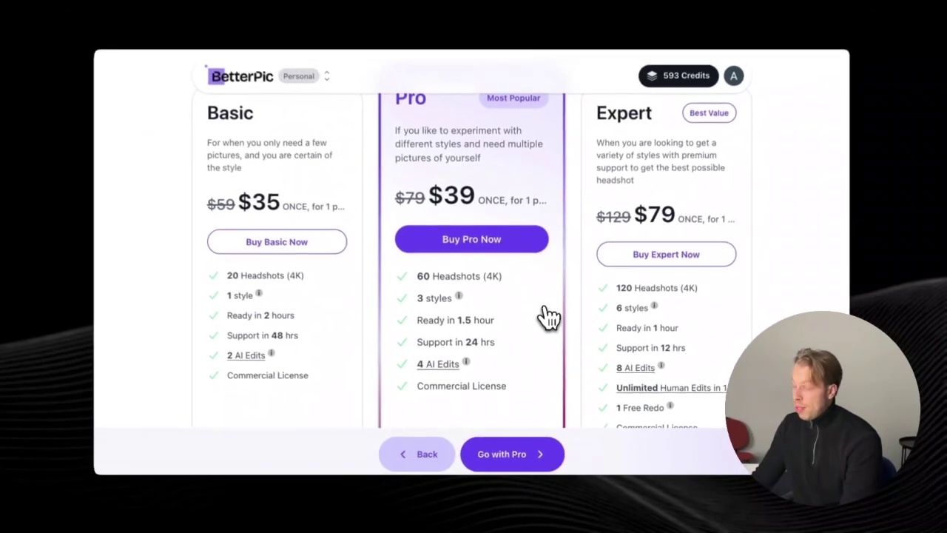
scroll(554, 256, up, 2)
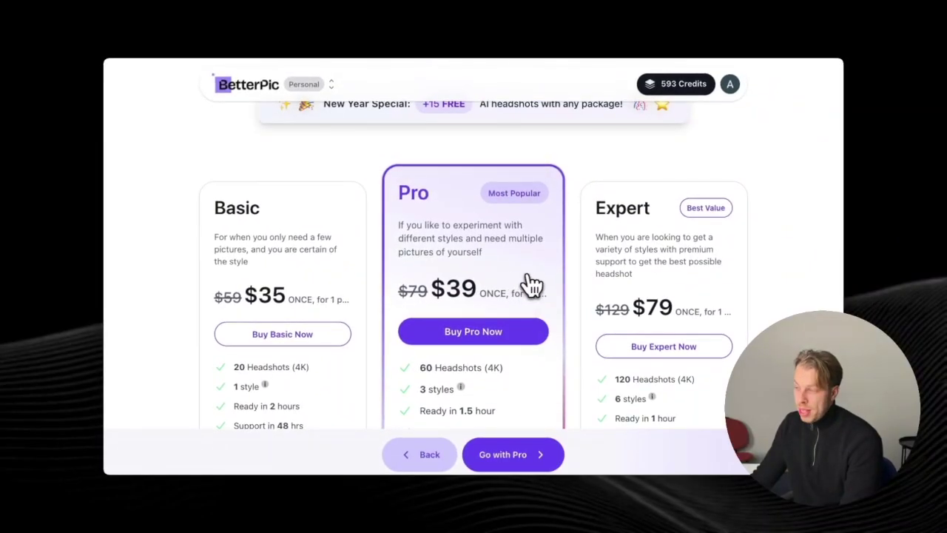
scroll(530, 290, down, 1)
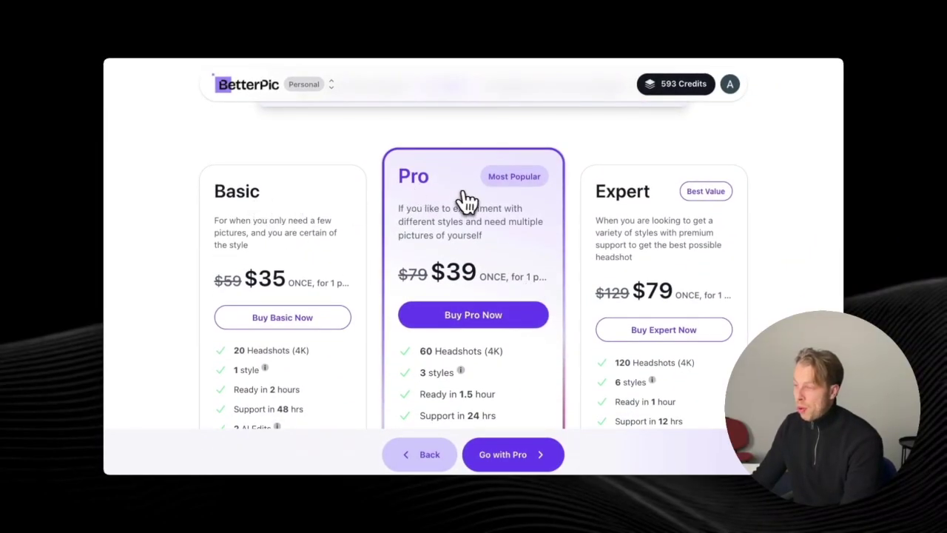
scroll(471, 237, down, 1)
double_click(622, 191)
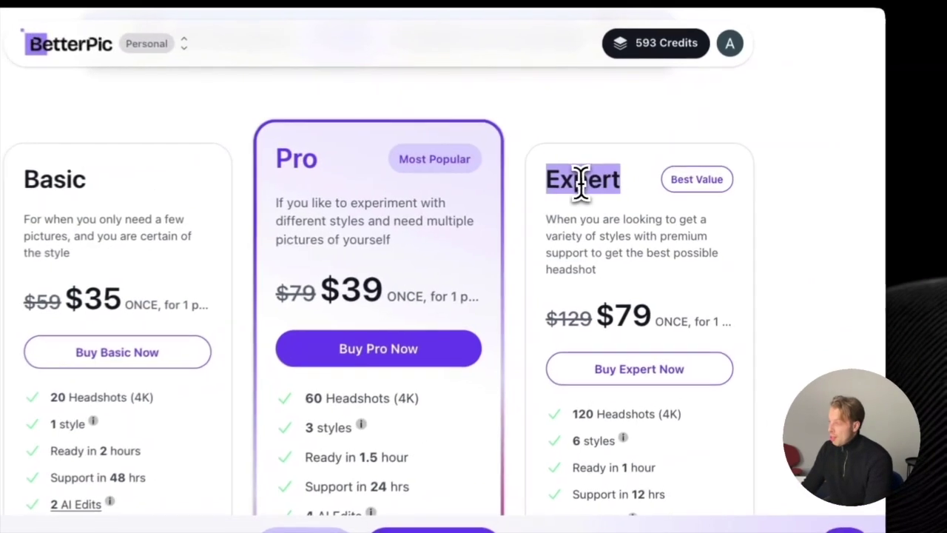
scroll(611, 207, down, 5)
mouse_move(652, 296)
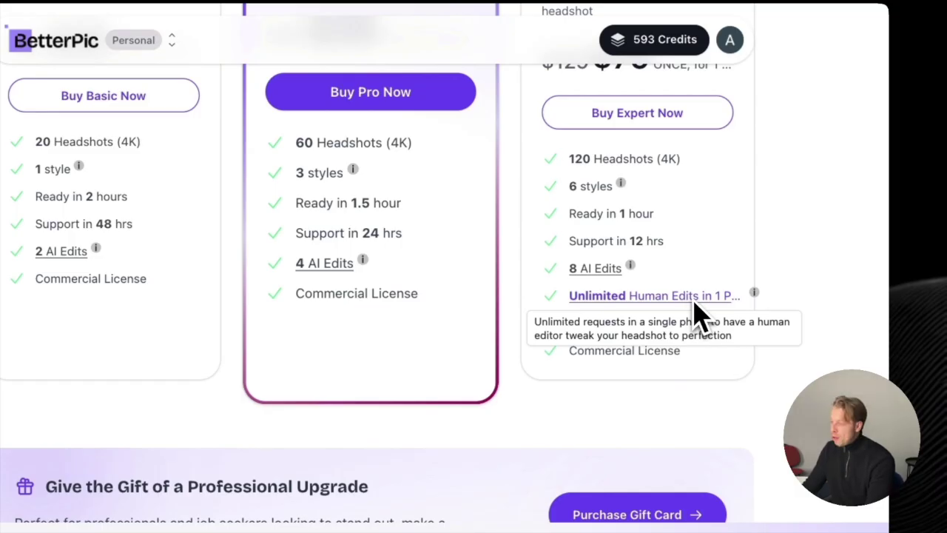
scroll(689, 315, up, 8)
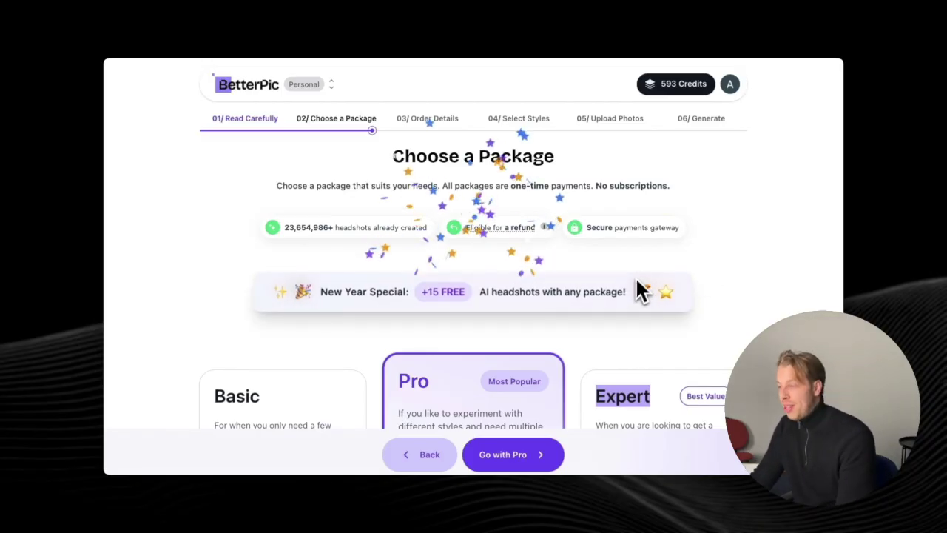
scroll(635, 276, down, 5)
scroll(658, 275, up, 5)
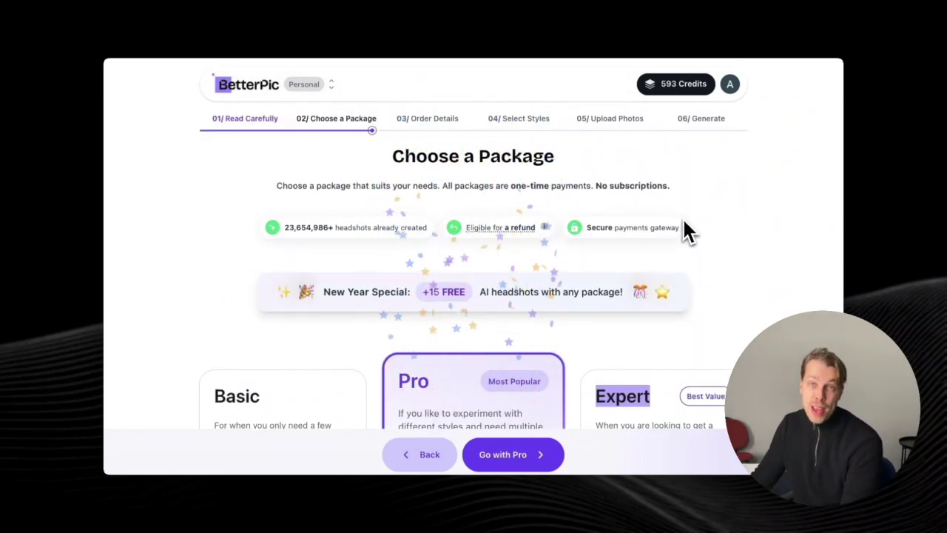
scroll(699, 250, down, 10)
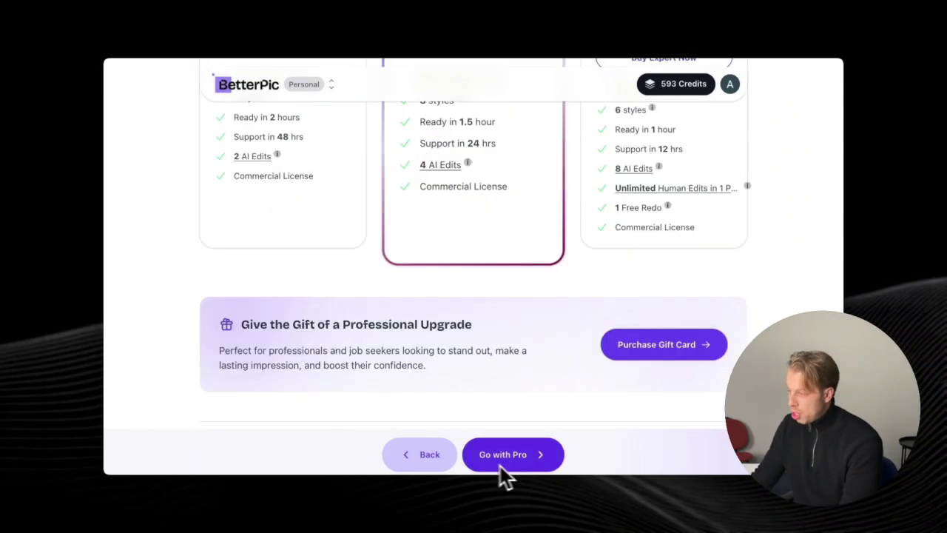
Choose the Pro package and confirm it to reach the US$39.00 checkout.
click(524, 461)
scroll(666, 304, down, 4)
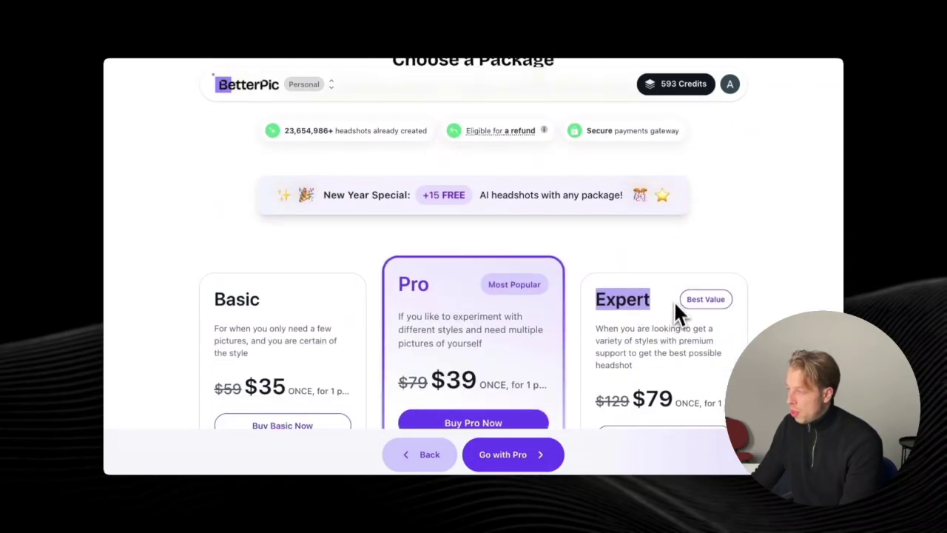
scroll(675, 314, down, 3)
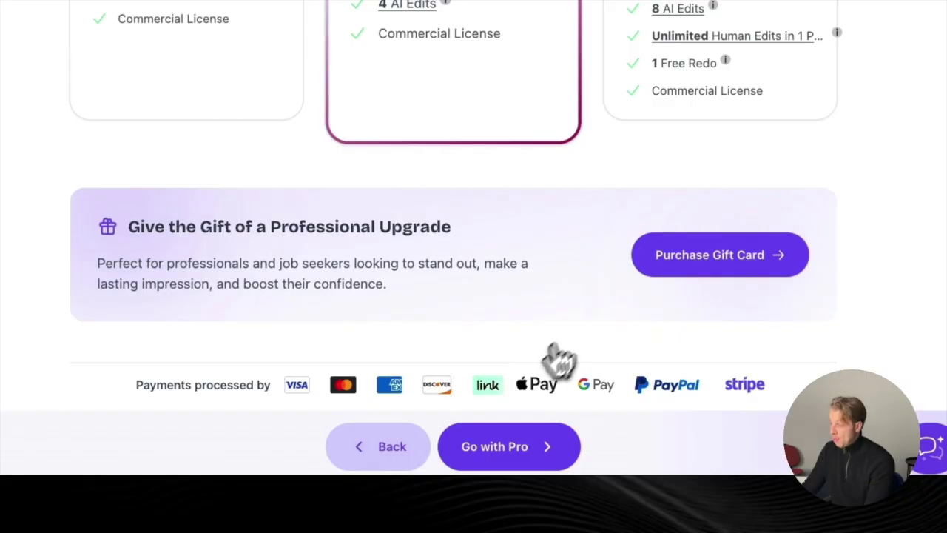
click(556, 458)
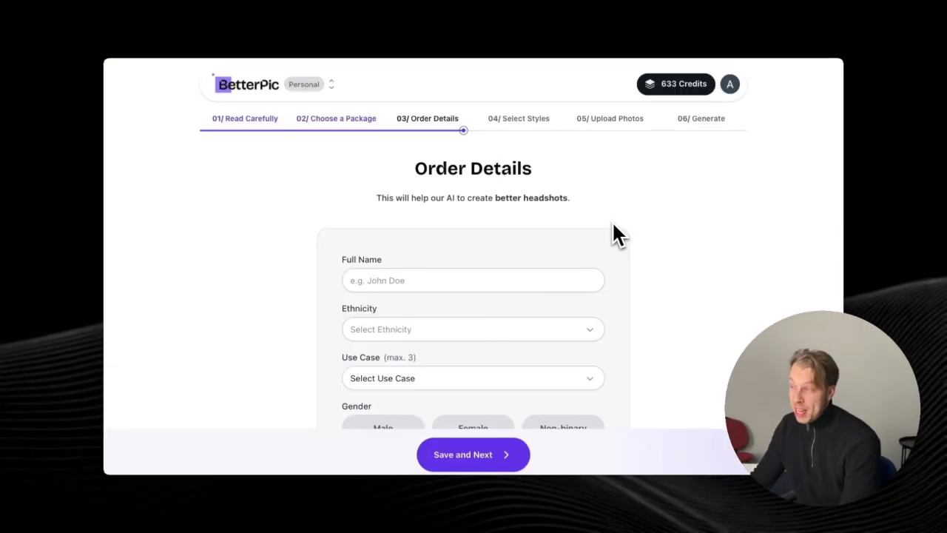
Set ethnicity to Caucasian and select three use cases, including CV/Resume.
scroll(618, 236, down, 1)
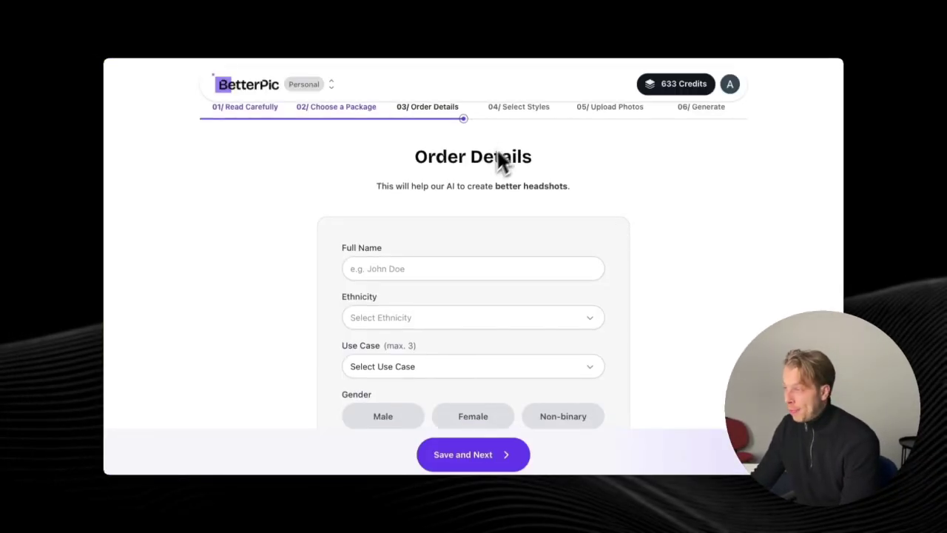
scroll(530, 179, down, 1)
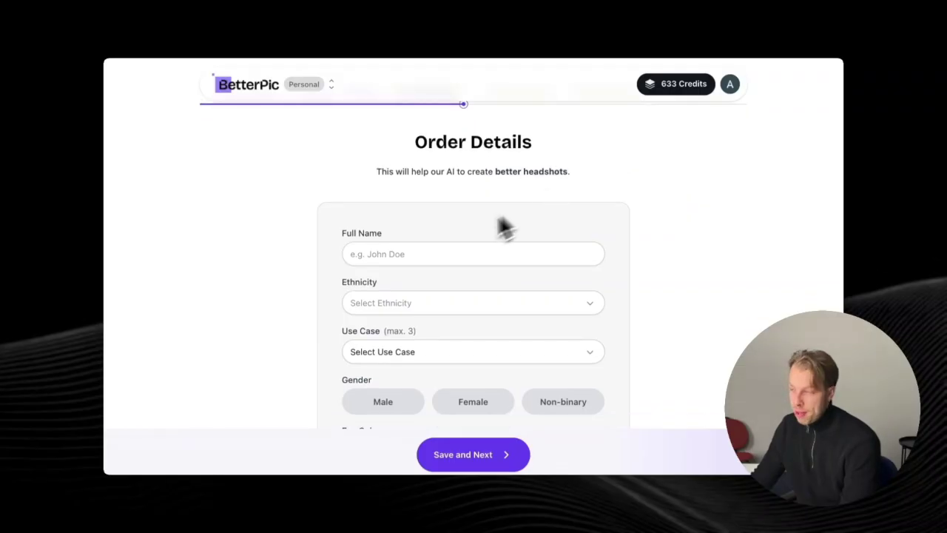
scroll(557, 216, down, 1)
click(381, 269)
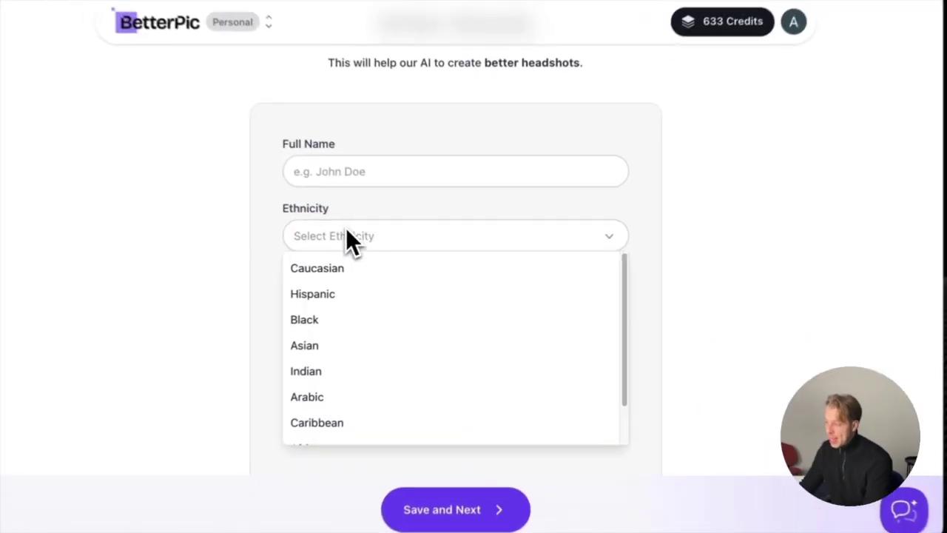
click(387, 292)
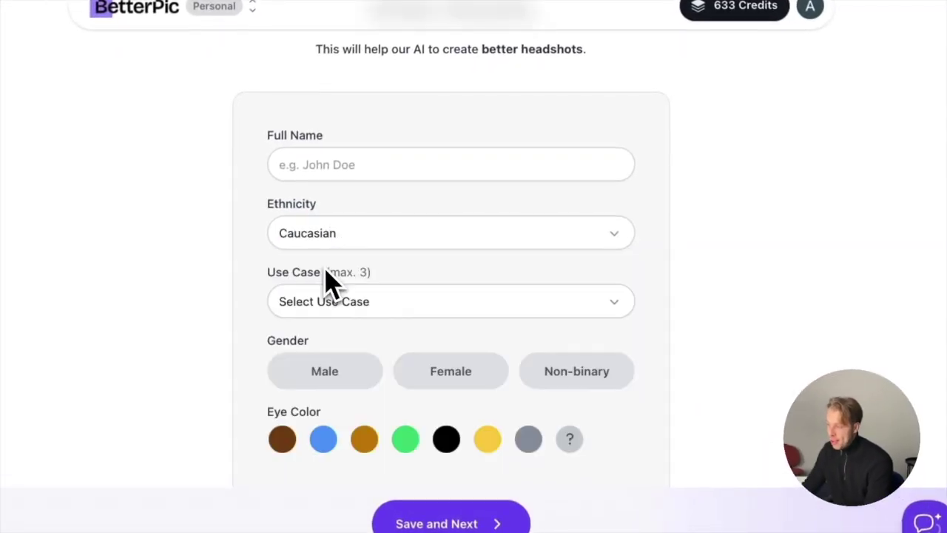
click(373, 306)
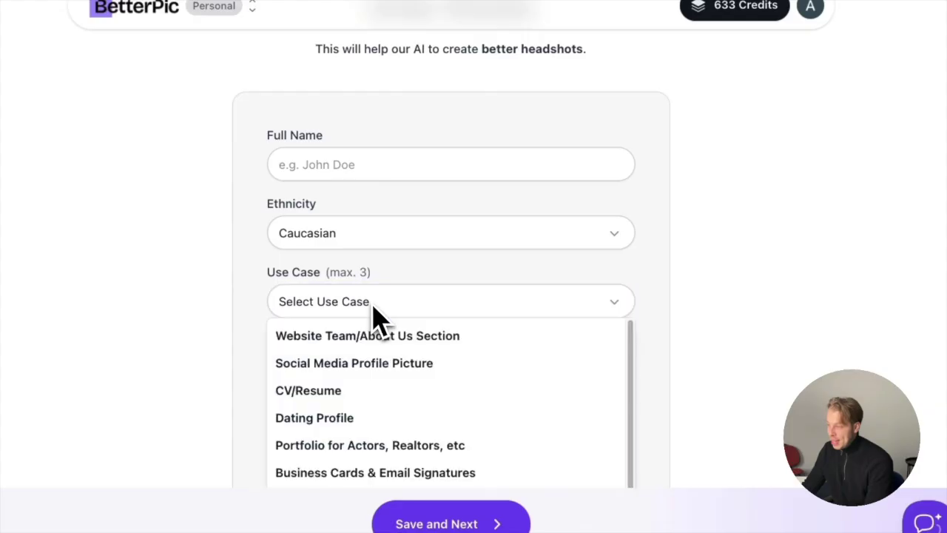
scroll(385, 311, down, 1)
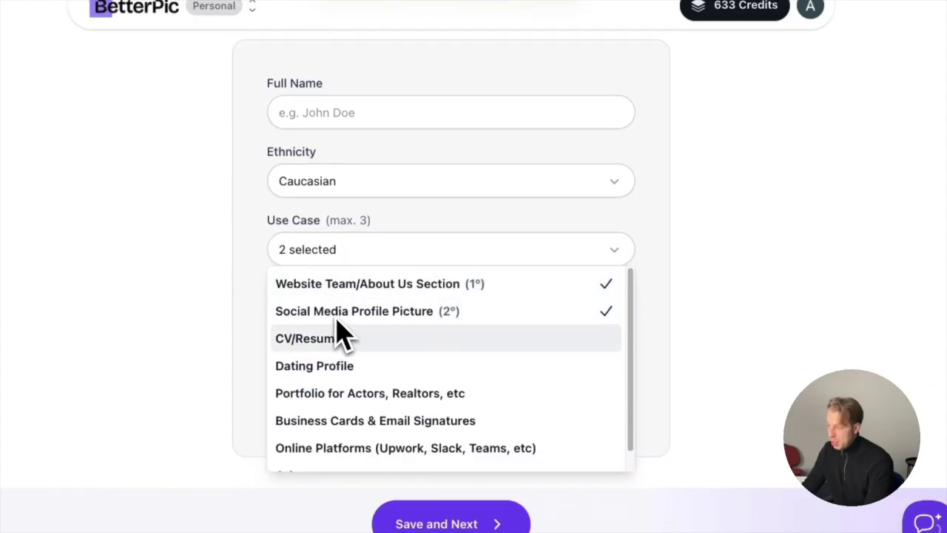
click(663, 348)
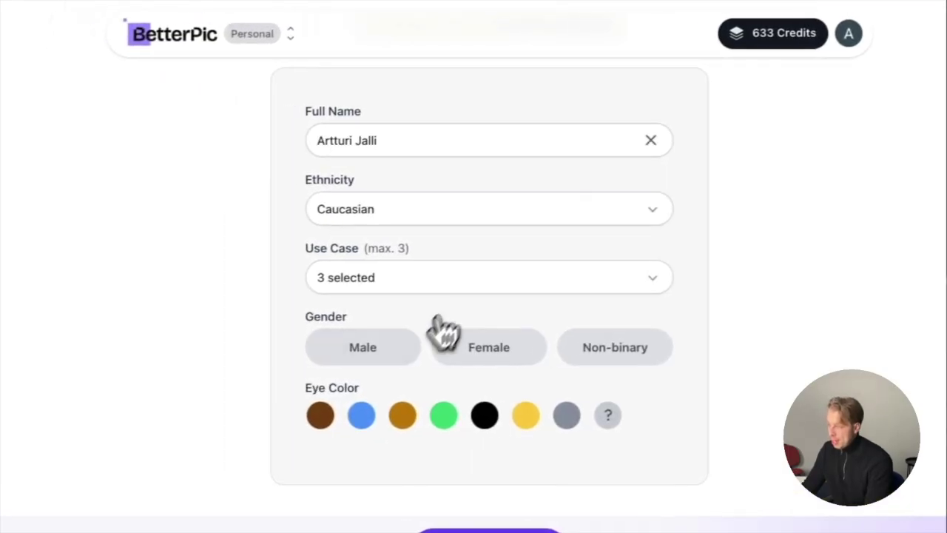
Set gender to Male and eye colour to Blue, then save the details.
click(376, 349)
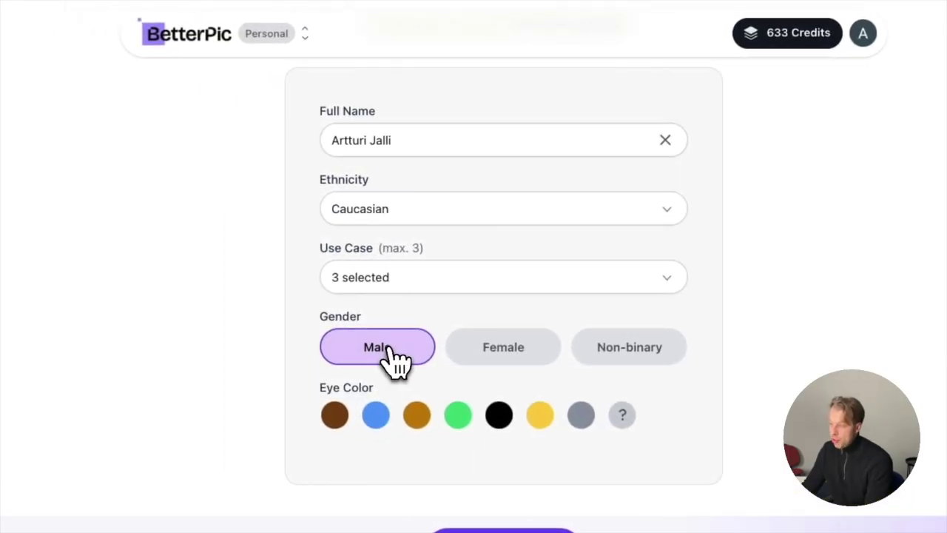
click(376, 414)
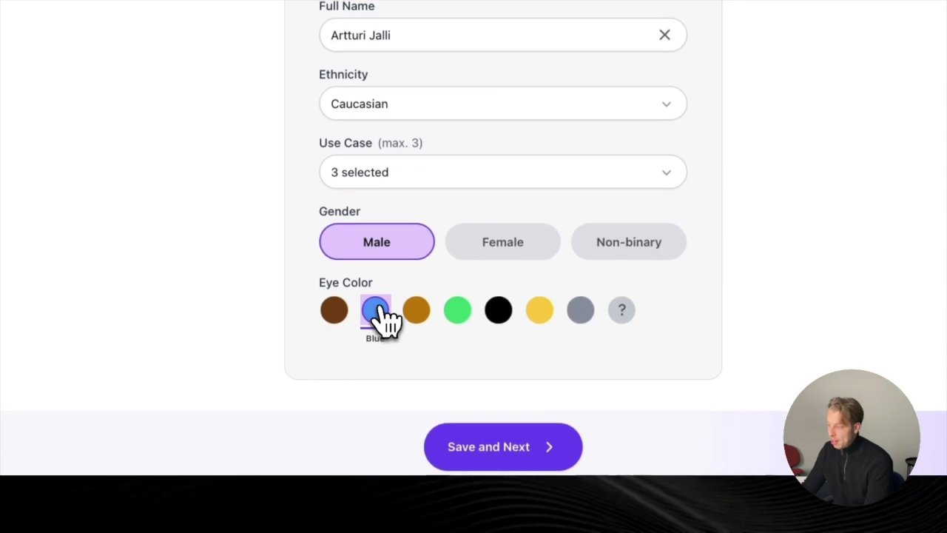
click(493, 464)
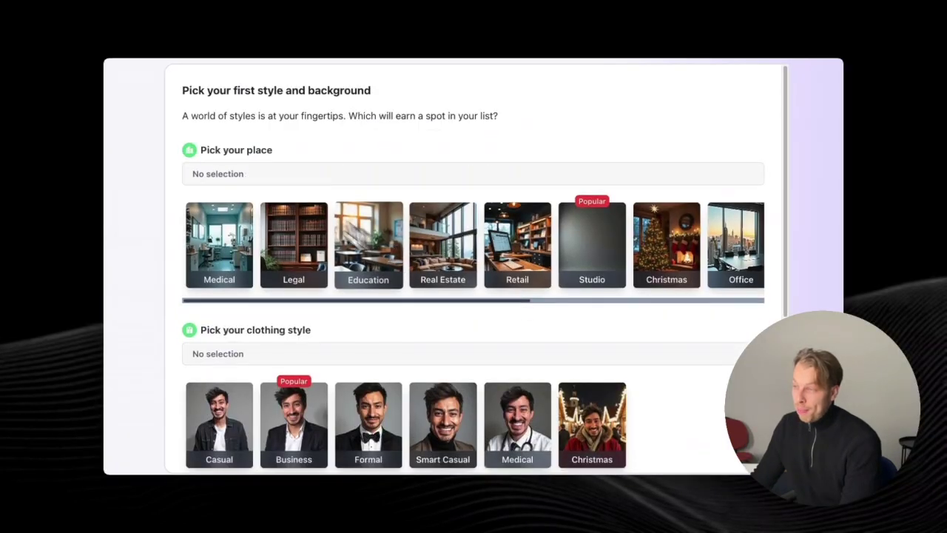
Save a Real Estate style with Formal clothing in Navy Blue.
click(329, 206)
click(307, 270)
click(378, 272)
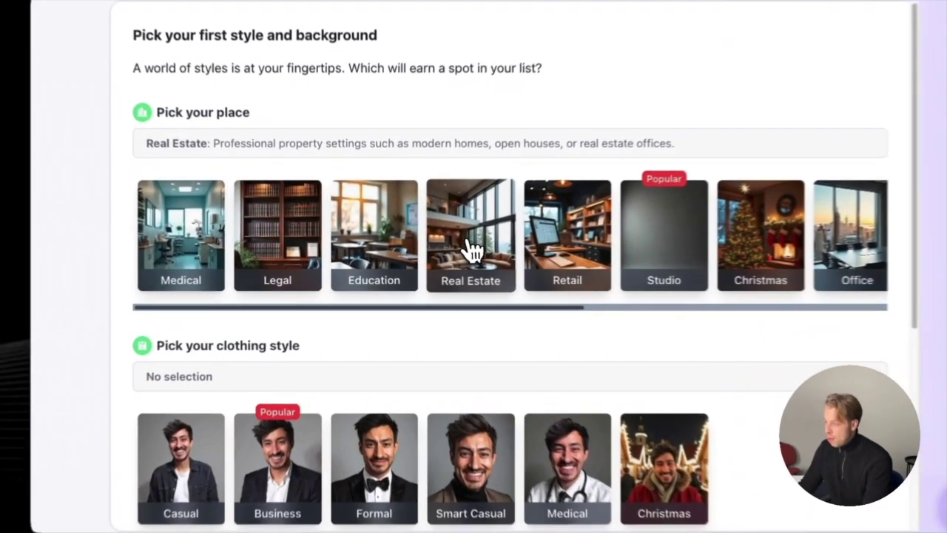
click(440, 270)
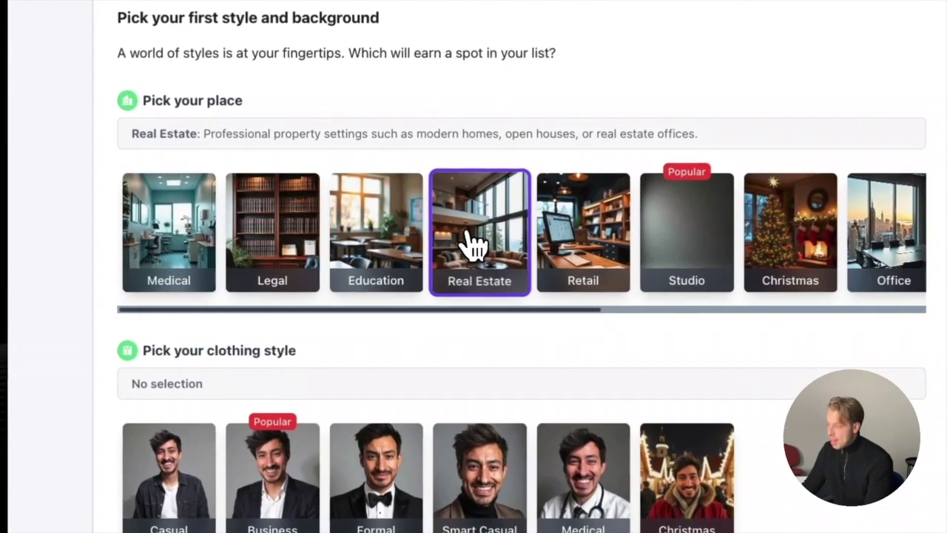
scroll(439, 274, down, 5)
click(385, 157)
click(278, 406)
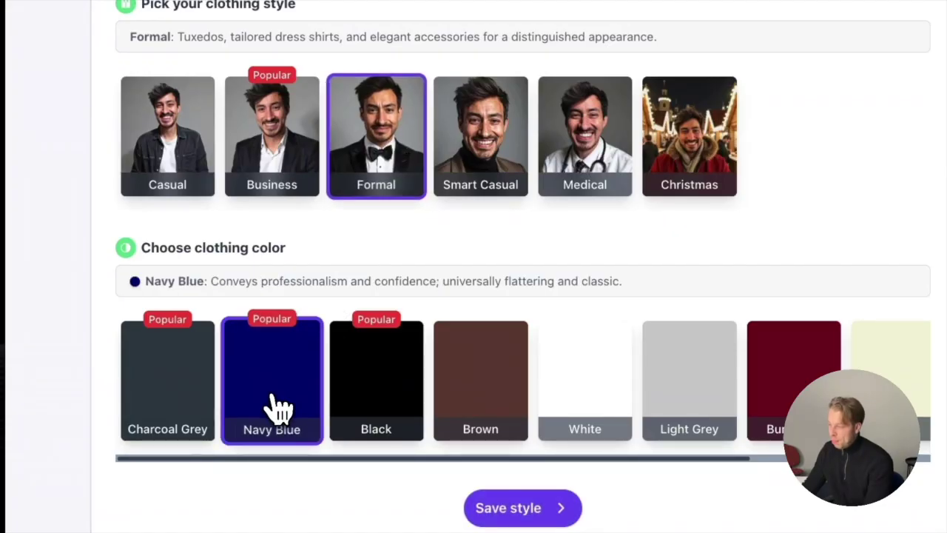
click(519, 508)
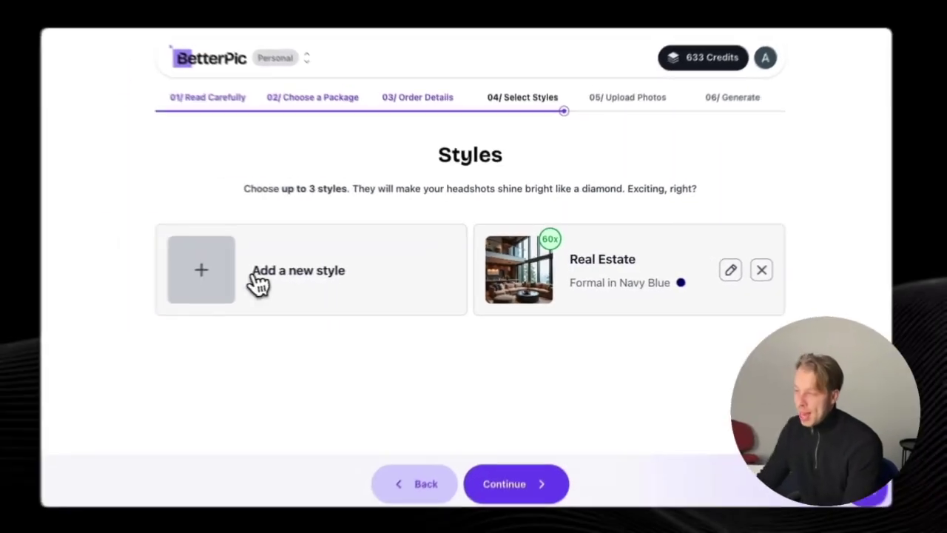
Add and save an Office style with Casual clothing in Black.
click(152, 284)
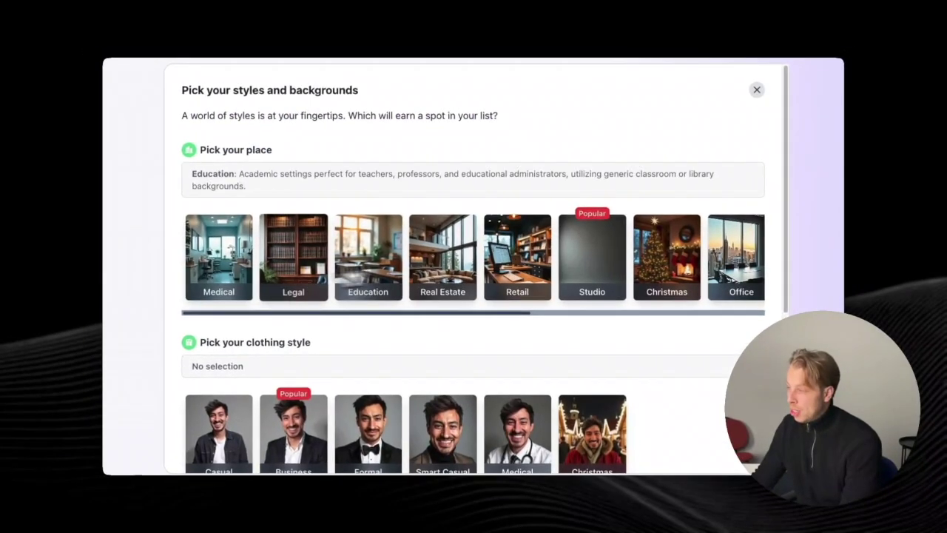
scroll(585, 252, down, 1)
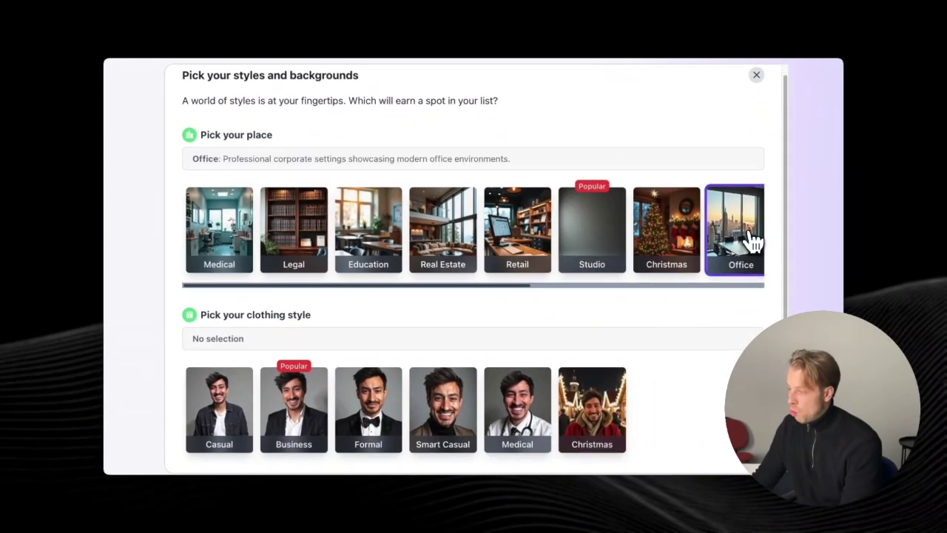
scroll(740, 244, down, 3)
click(225, 346)
scroll(211, 311, down, 3)
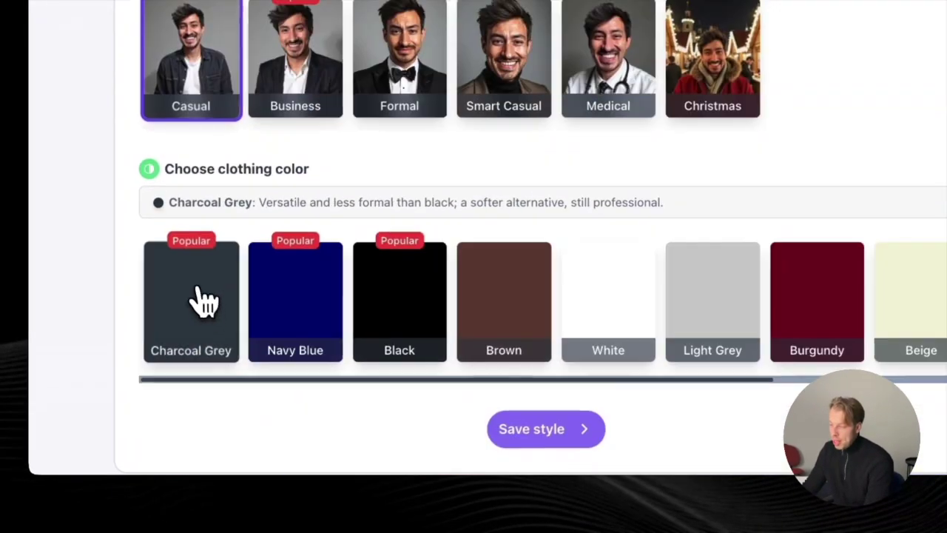
click(408, 326)
click(549, 433)
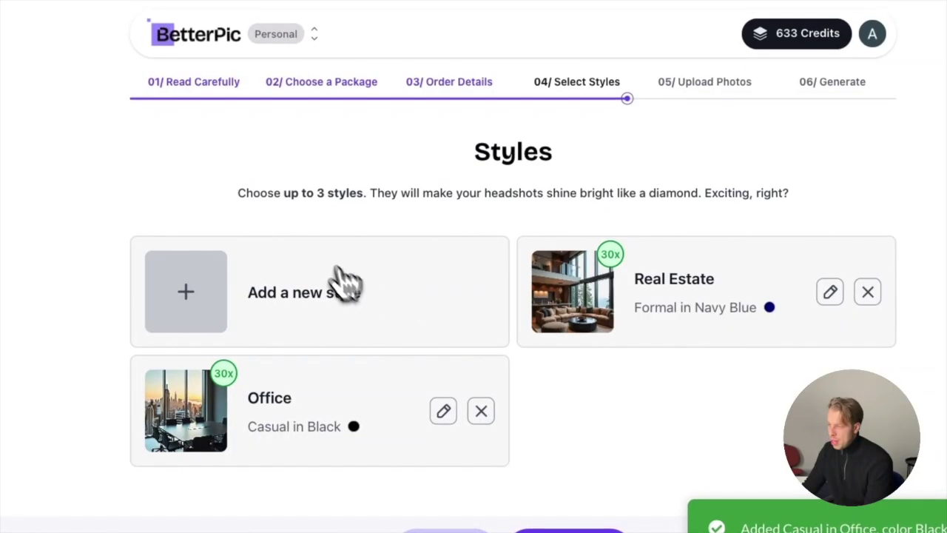
Add and save a Retail style with Smart Casual clothing in Brown.
click(327, 286)
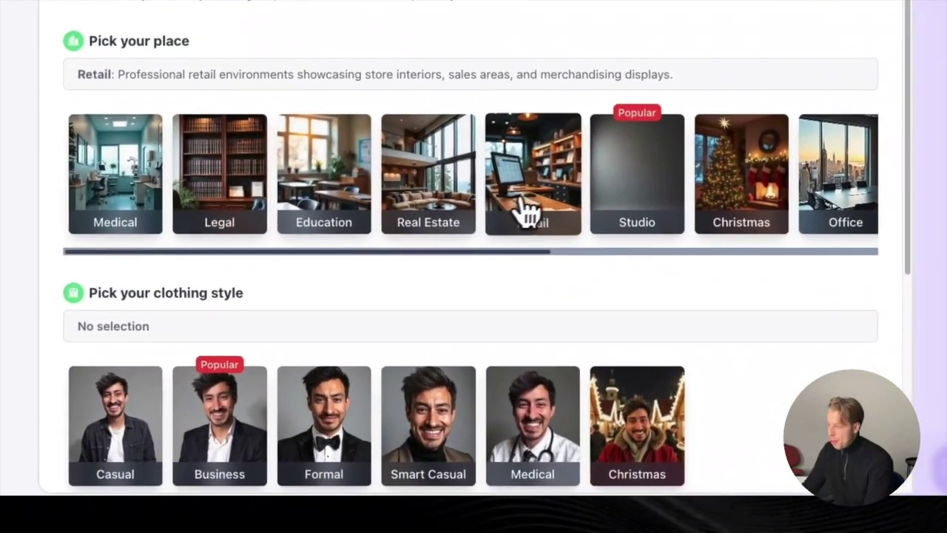
click(527, 213)
scroll(540, 201, down, 3)
click(428, 236)
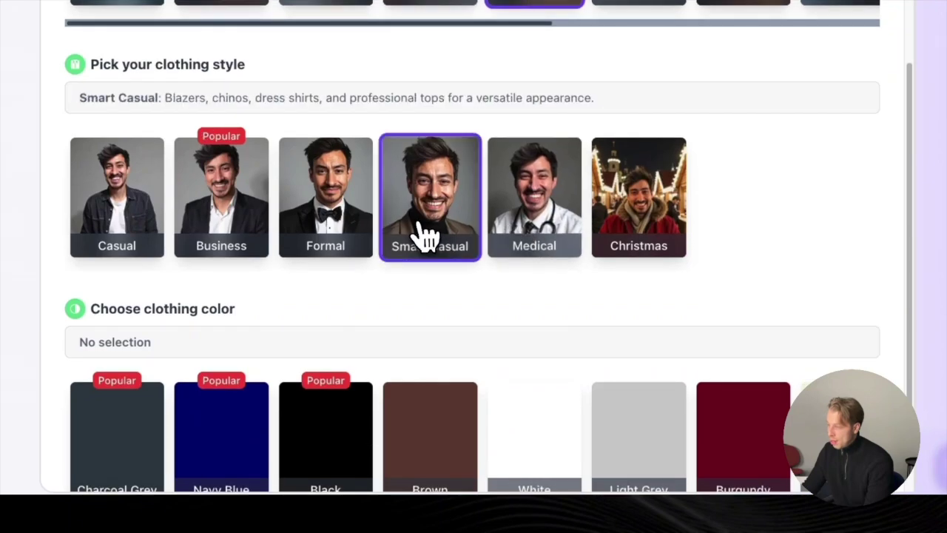
scroll(428, 237, down, 3)
click(435, 319)
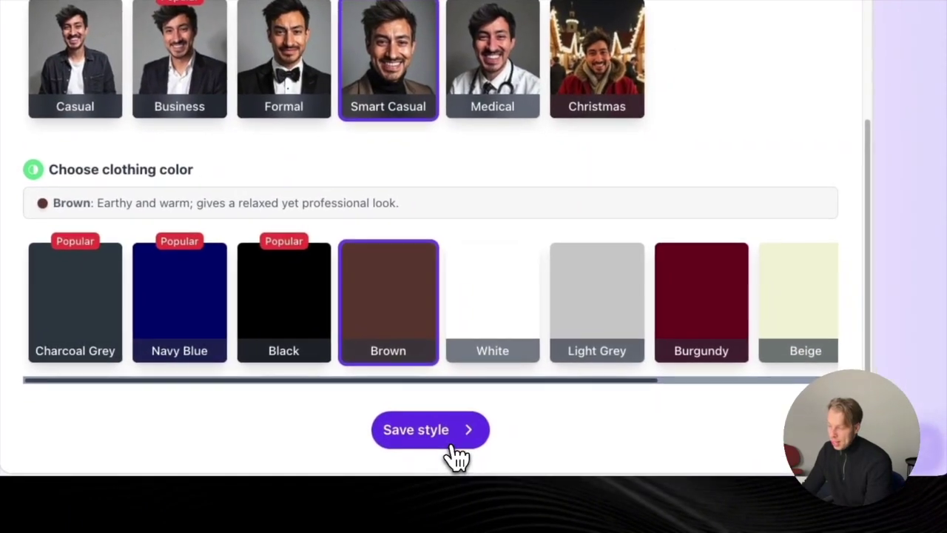
click(462, 449)
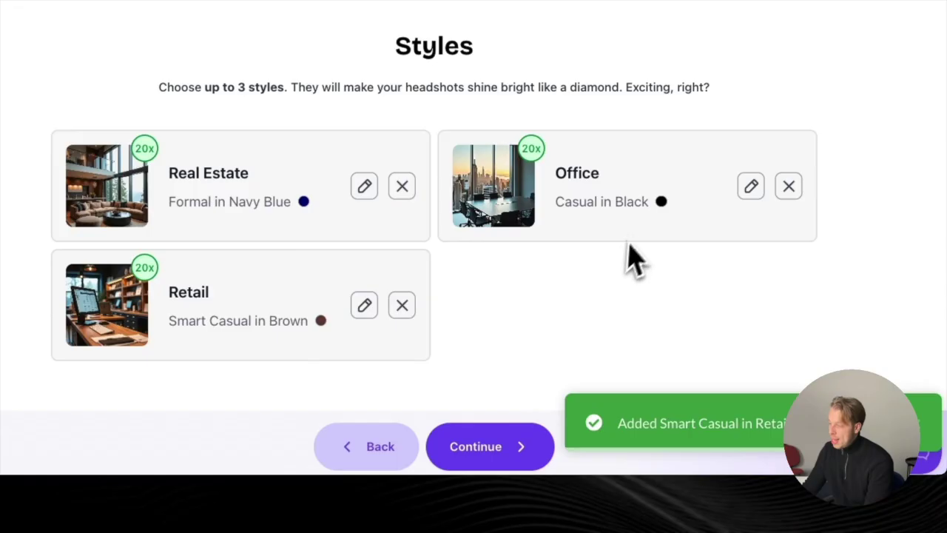
Continue to the Image Guide upload step and switch to the personal headshots folder.
click(495, 463)
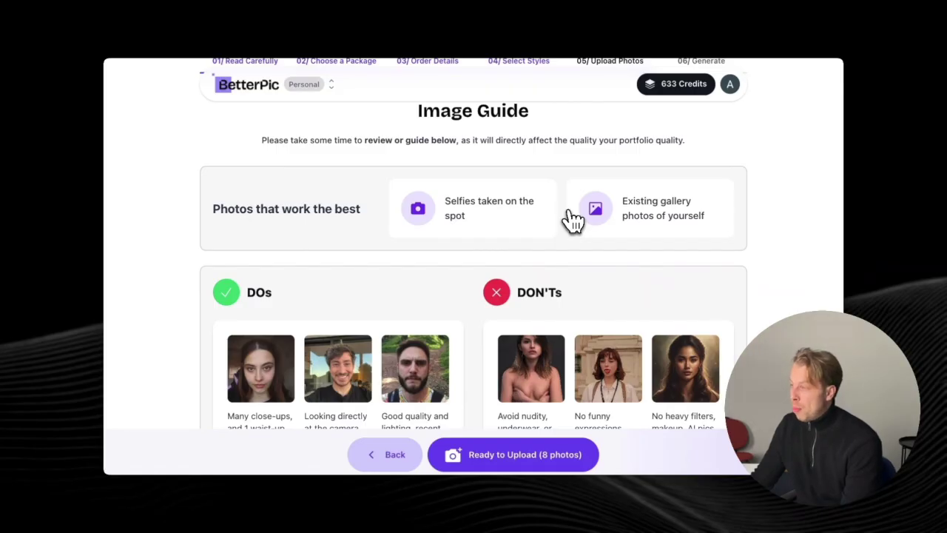
scroll(562, 215, up, 1)
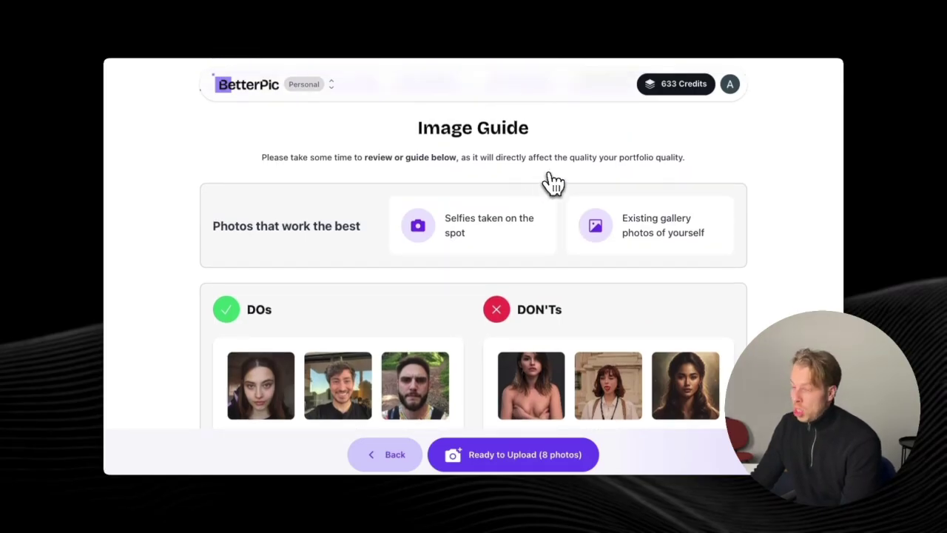
key(super+Tab)
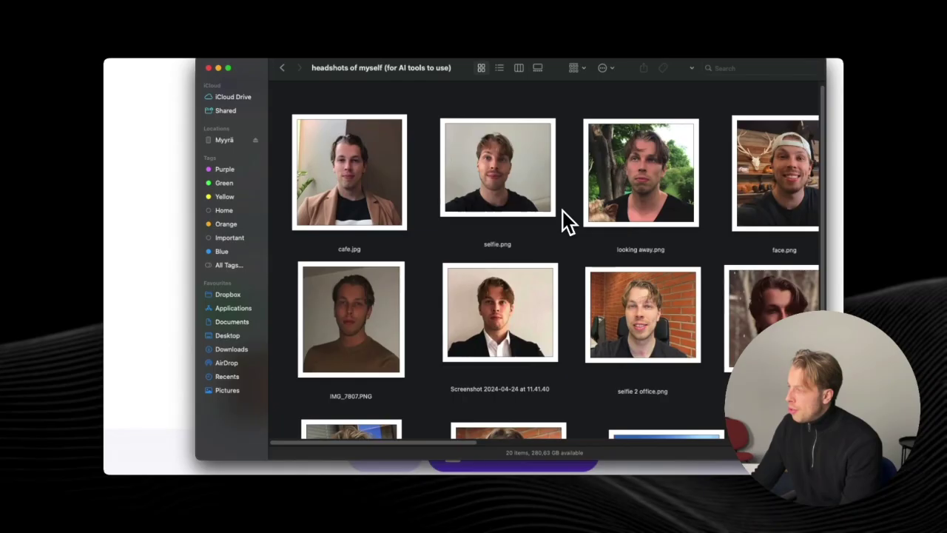
Browse the headshot folder, select face.png, and return to BetterPic with eight photos loaded.
scroll(563, 212, down, 3)
scroll(562, 214, up, 3)
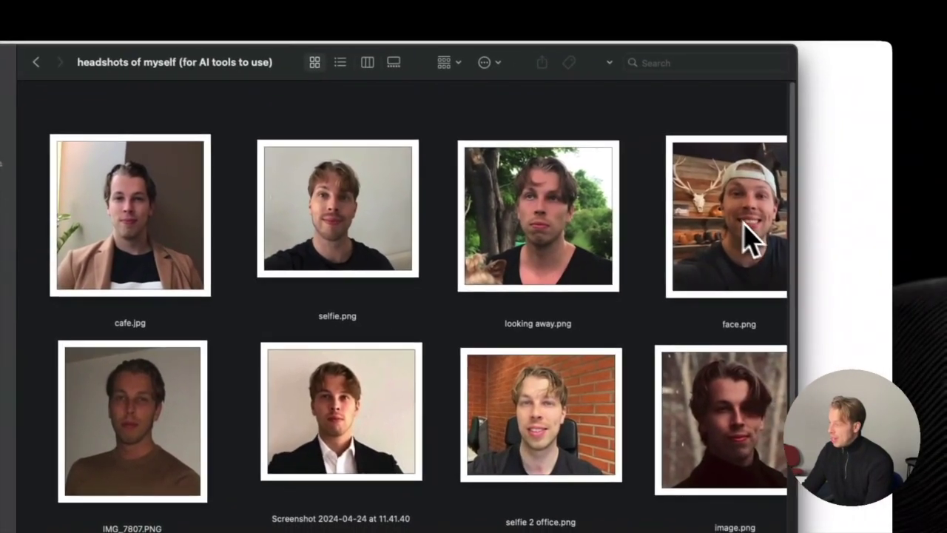
click(819, 251)
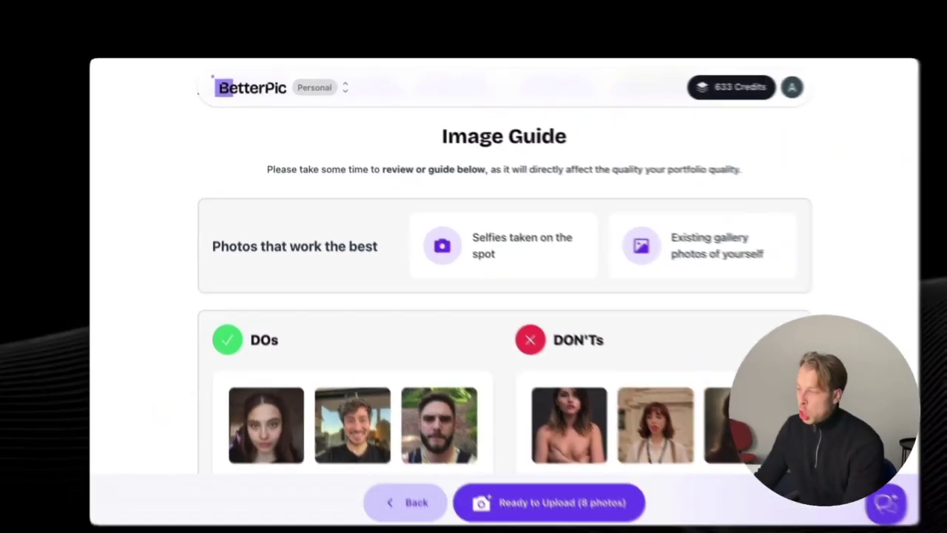
scroll(411, 300, down, 3)
Review the Image Guide and proceed to uploading the eight photos.
scroll(410, 296, down, 2)
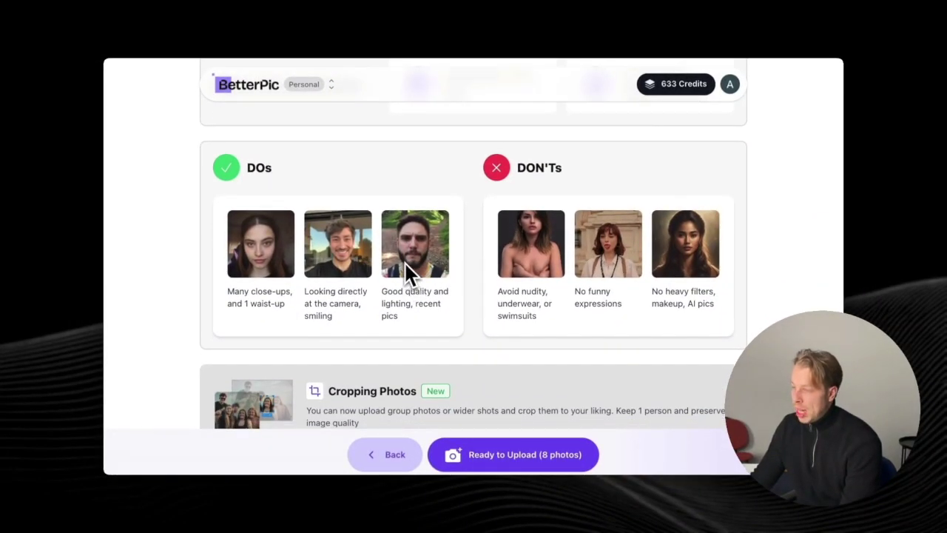
scroll(406, 270, down, 1)
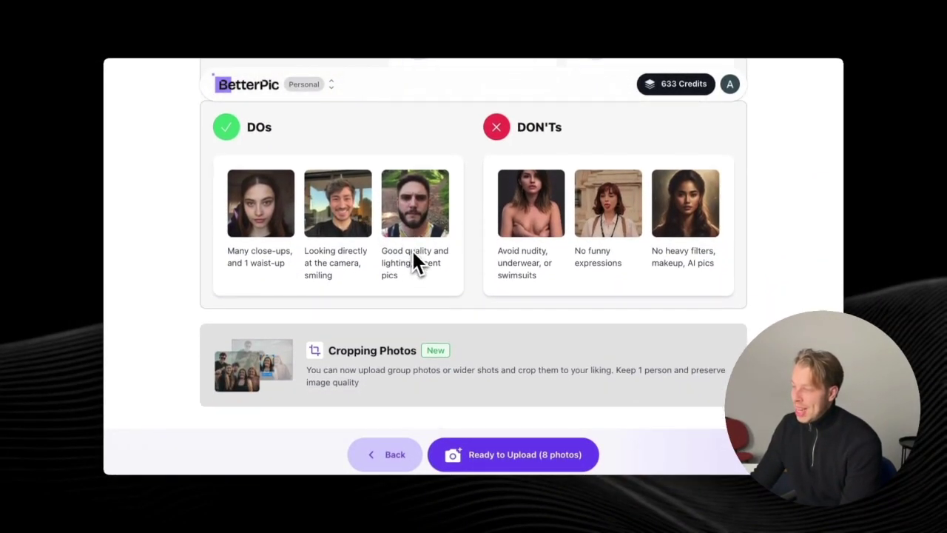
scroll(486, 341, up, 5)
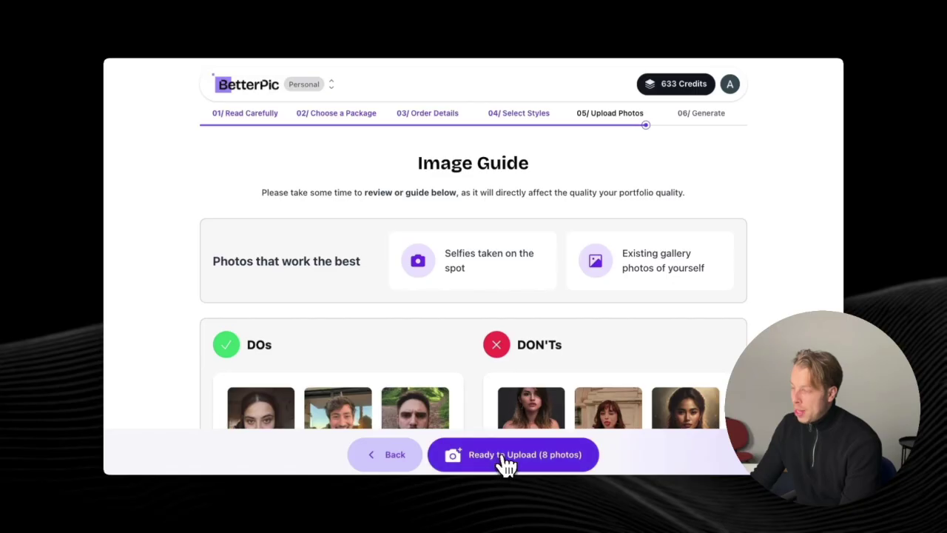
click(508, 460)
Check the upload results: 8/8 approved, two pending adjustment, four discarded.
scroll(520, 363, down, 5)
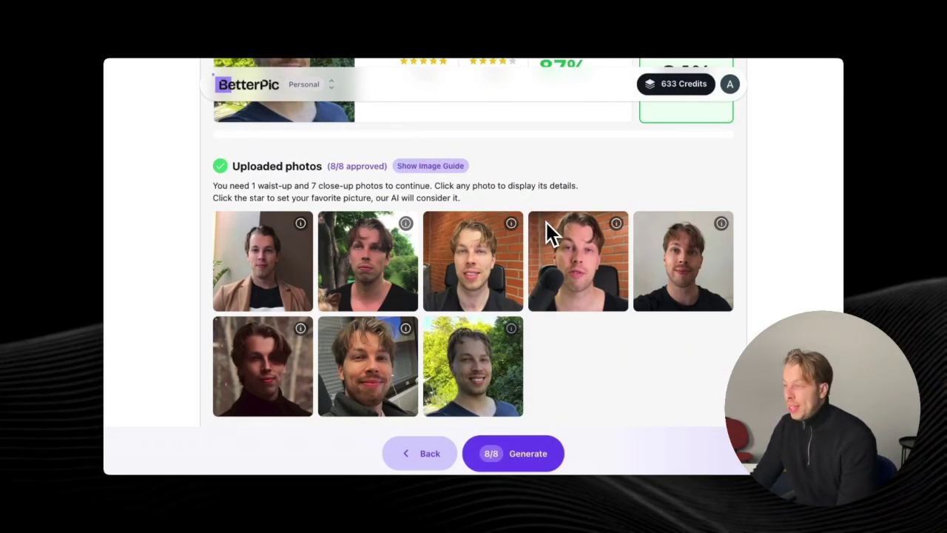
scroll(546, 220, down, 2)
scroll(528, 198, up, 1)
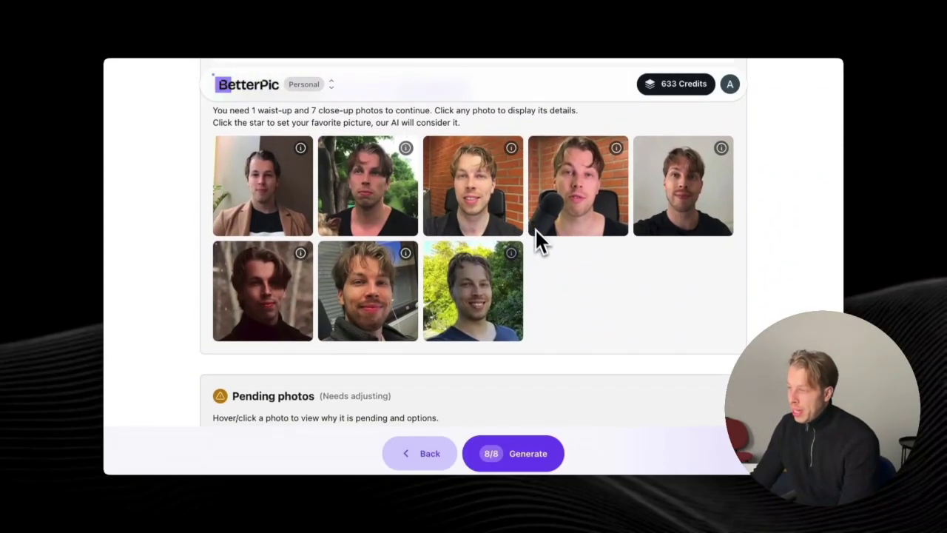
scroll(537, 235, up, 1)
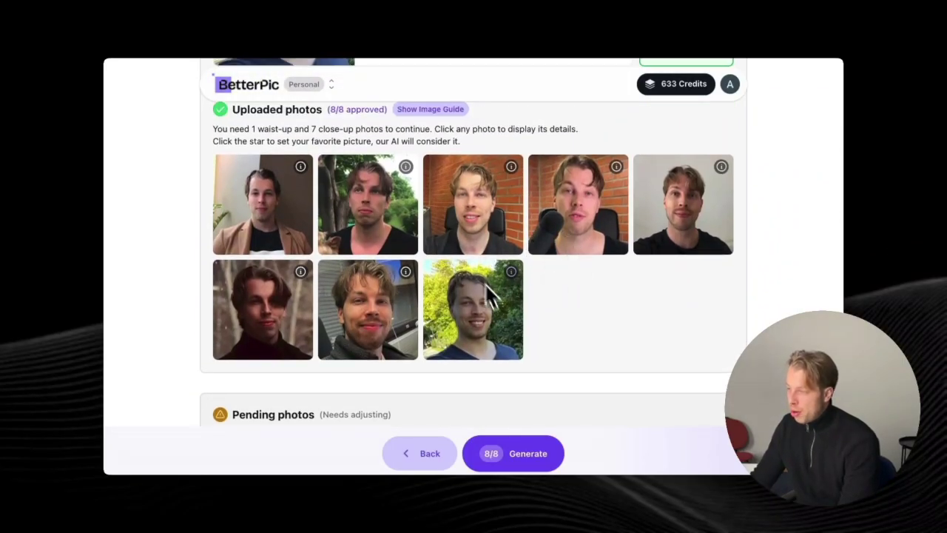
scroll(509, 206, down, 6)
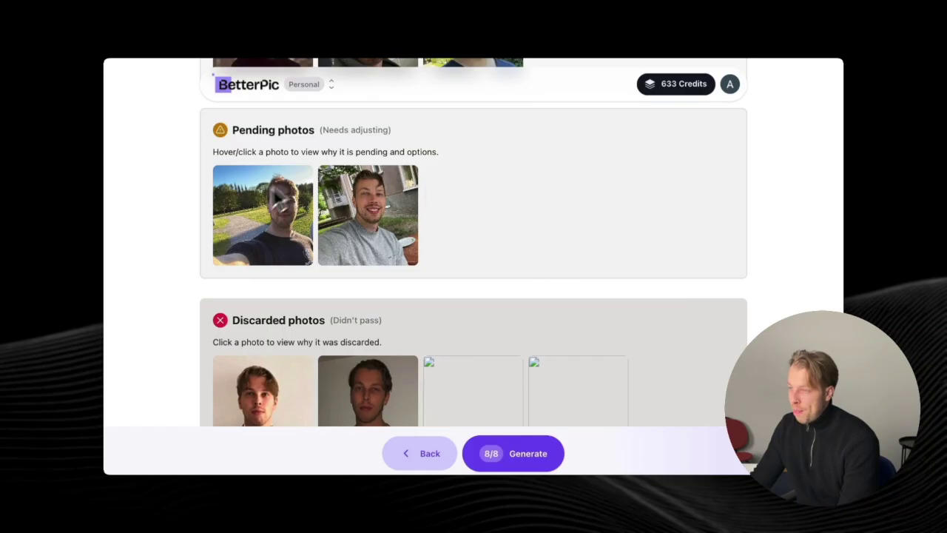
scroll(310, 205, down, 5)
scroll(325, 196, up, 2)
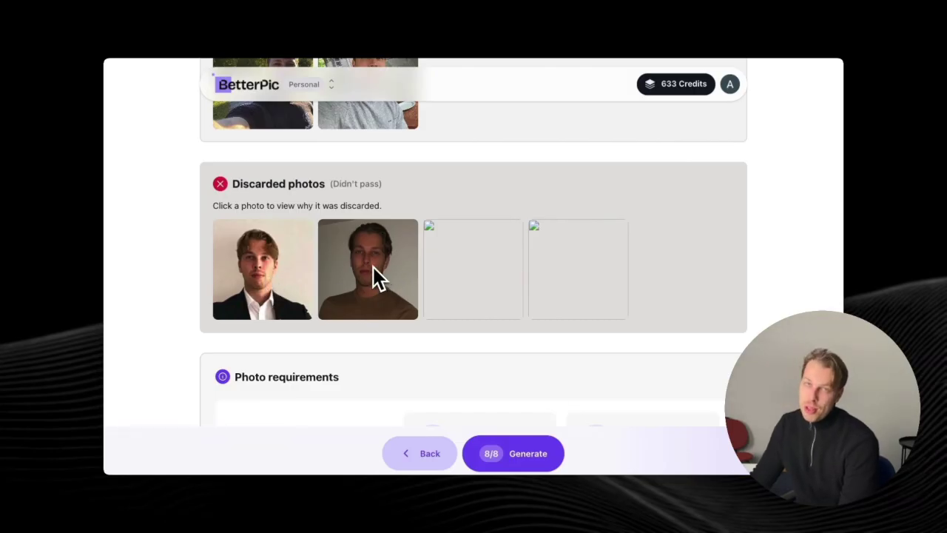
scroll(438, 262, up, 2)
scroll(437, 273, up, 10)
scroll(455, 286, down, 4)
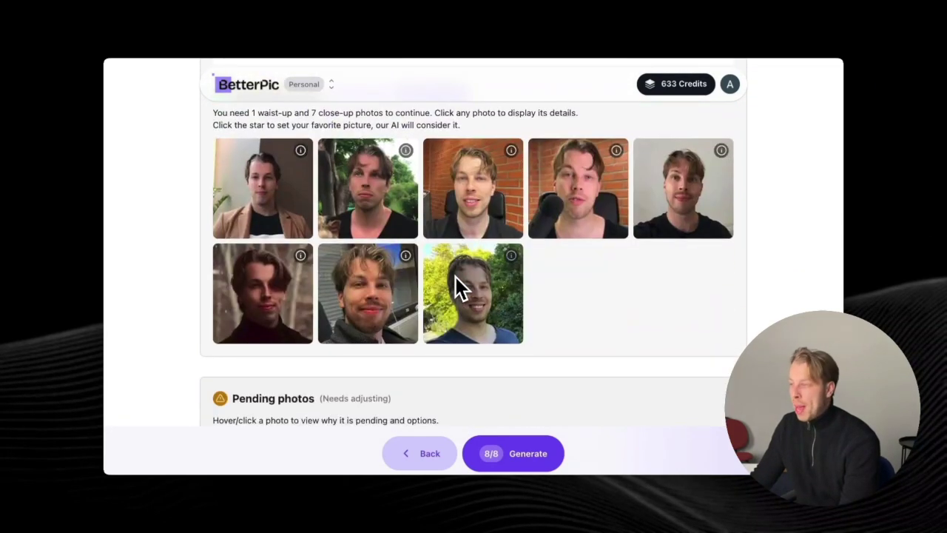
scroll(456, 288, down, 1)
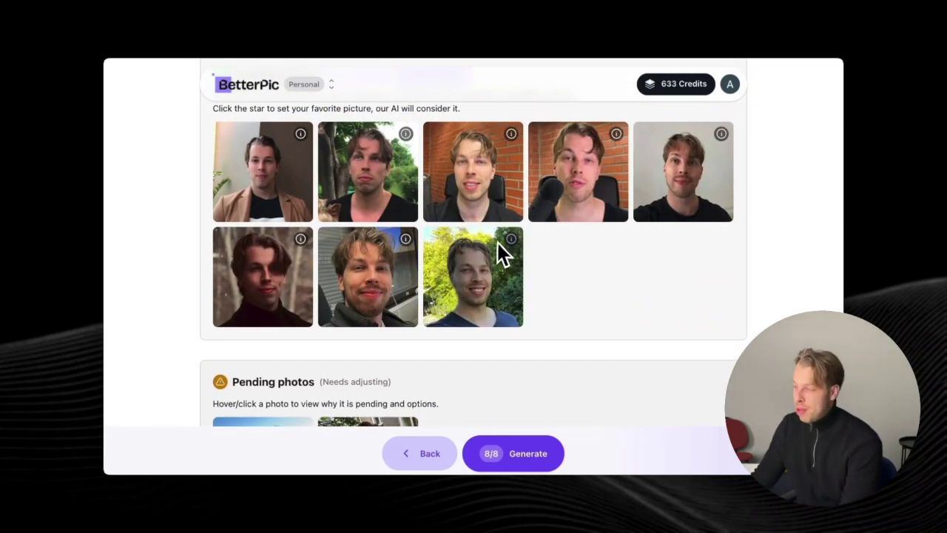
scroll(597, 263, up, 1)
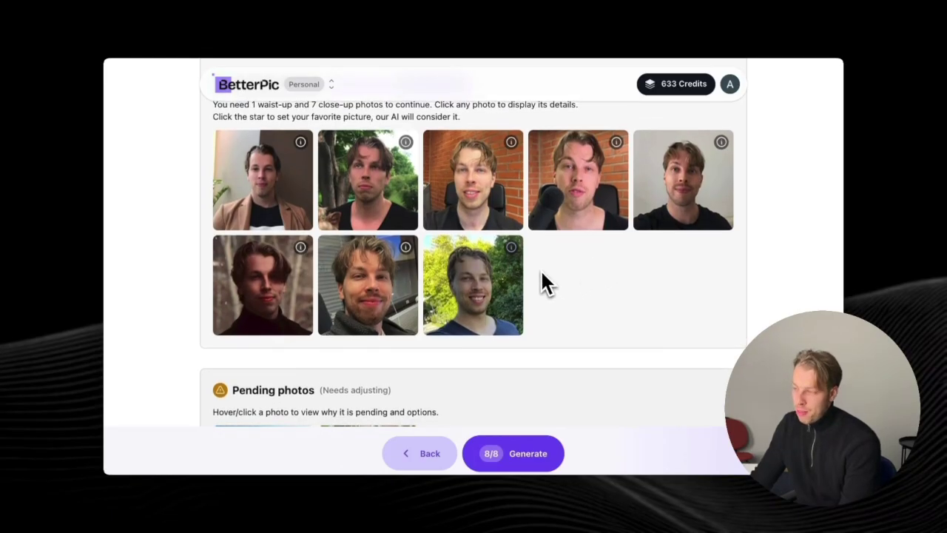
scroll(543, 272, down, 4)
scroll(561, 267, up, 6)
scroll(561, 266, down, 5)
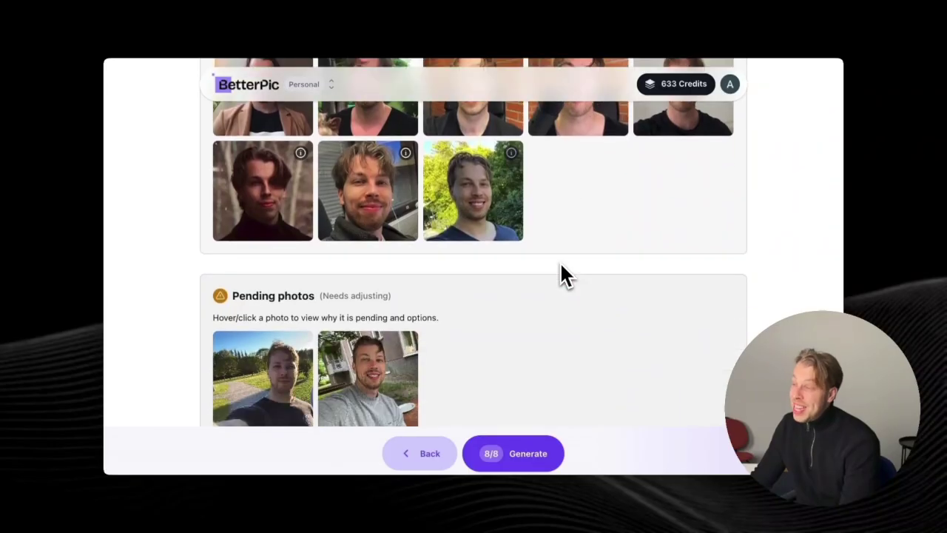
scroll(560, 265, up, 2)
scroll(562, 274, down, 5)
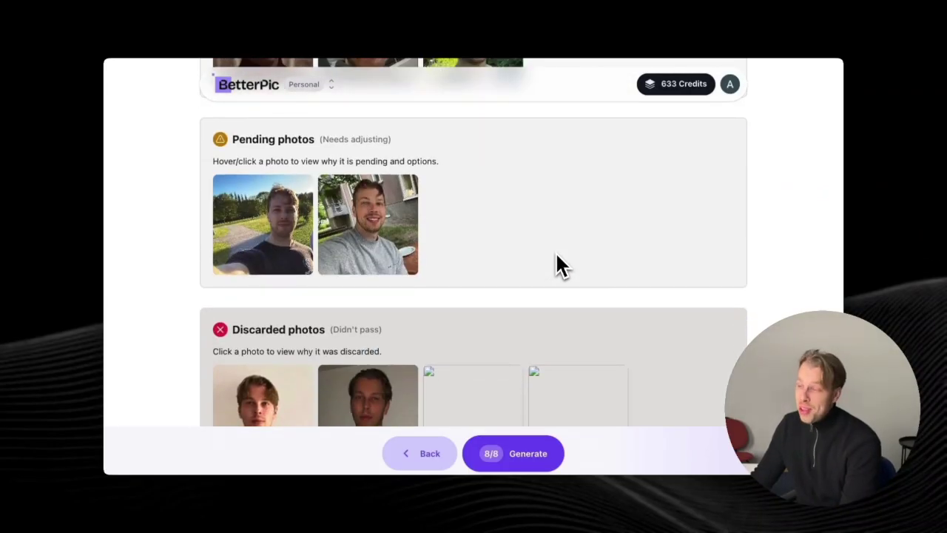
scroll(547, 245, down, 2)
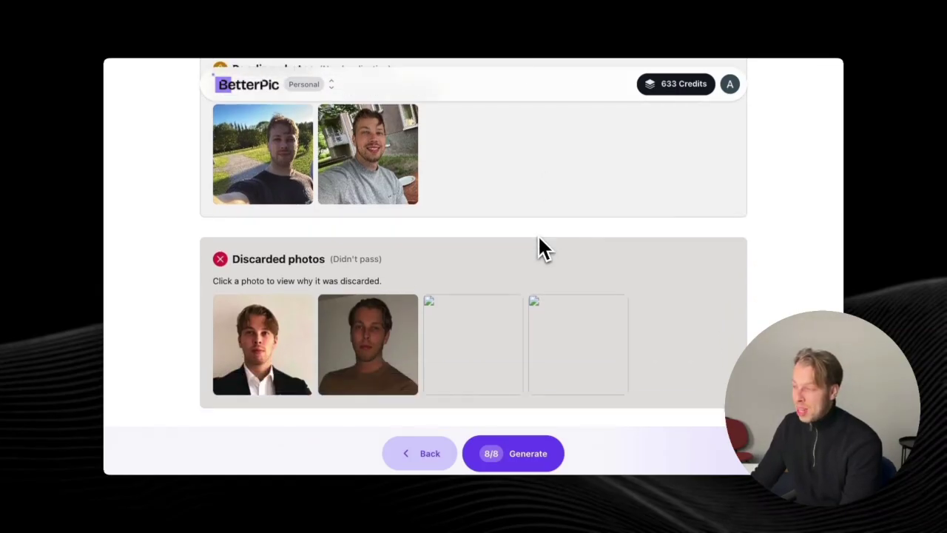
scroll(538, 232, up, 10)
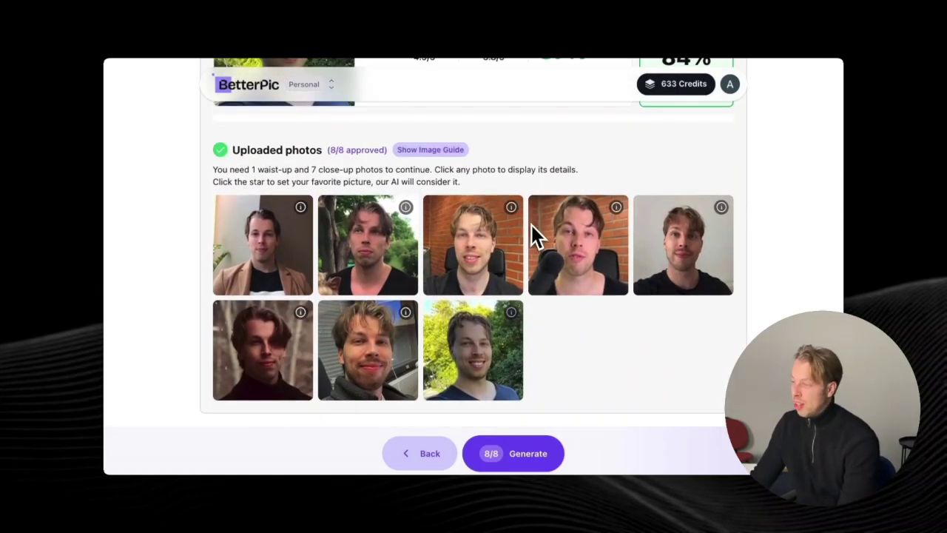
scroll(531, 222, down, 1)
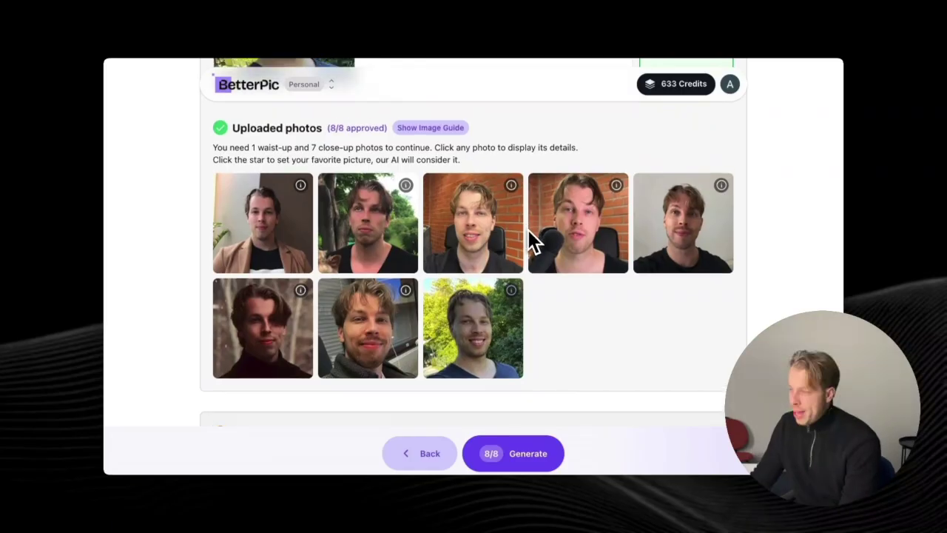
scroll(537, 234, down, 3)
scroll(474, 222, down, 2)
scroll(468, 205, down, 3)
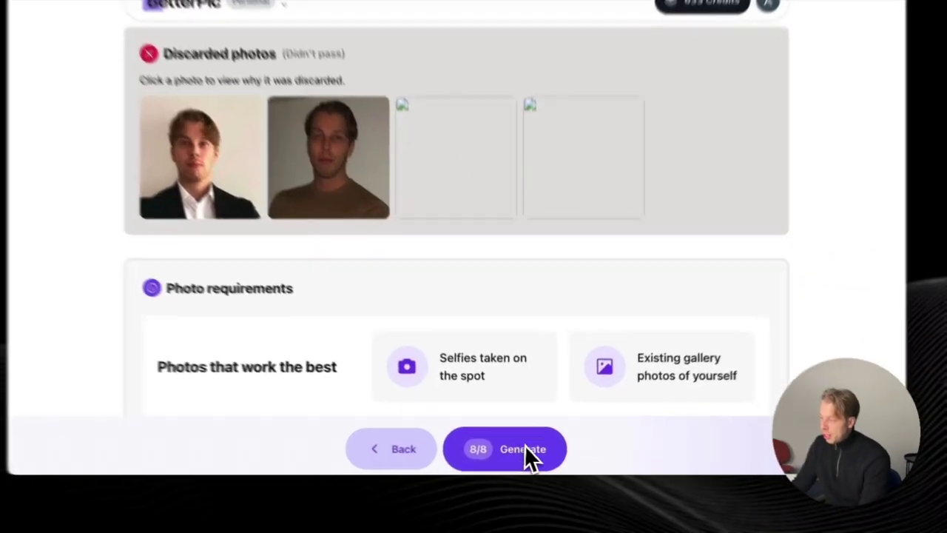
Start generation and change the AI-detected body type from Average Body to Muscular Body.
click(518, 452)
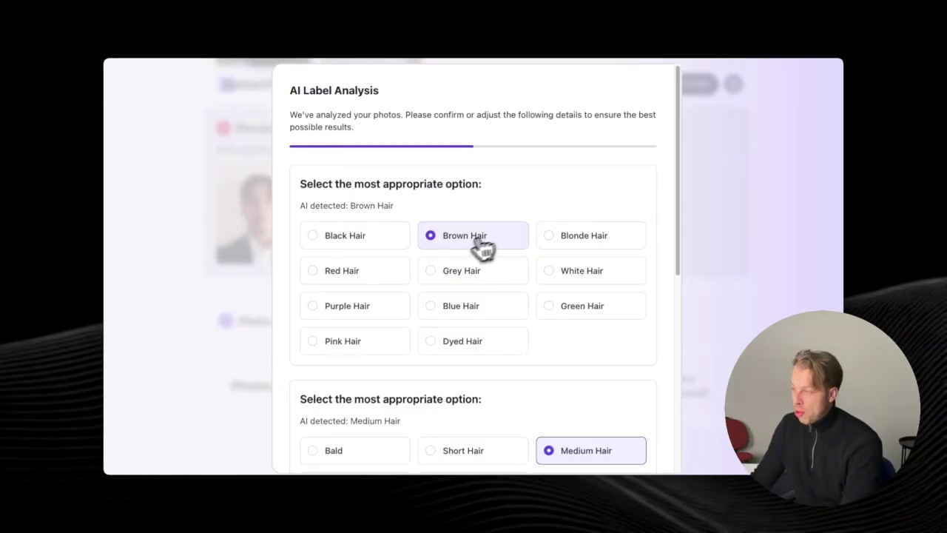
scroll(459, 250, down, 1)
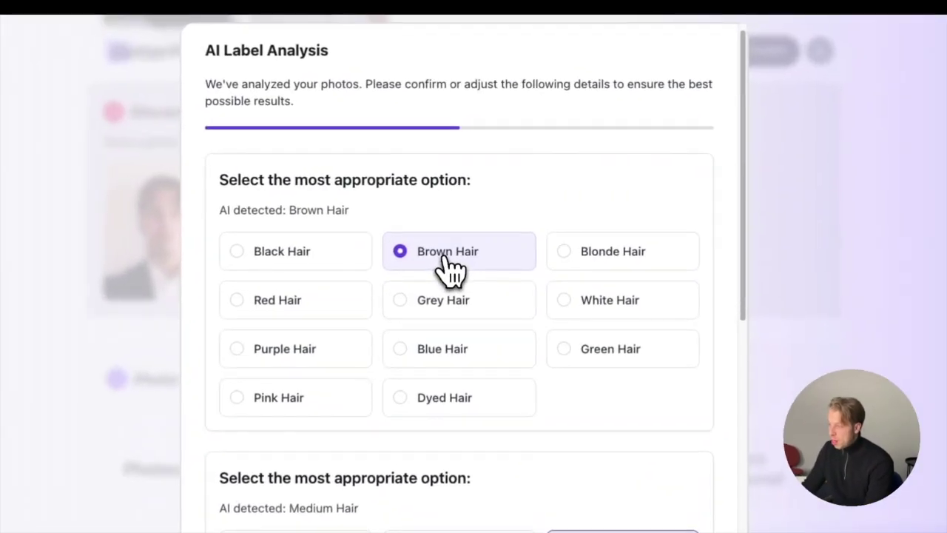
scroll(448, 277, down, 5)
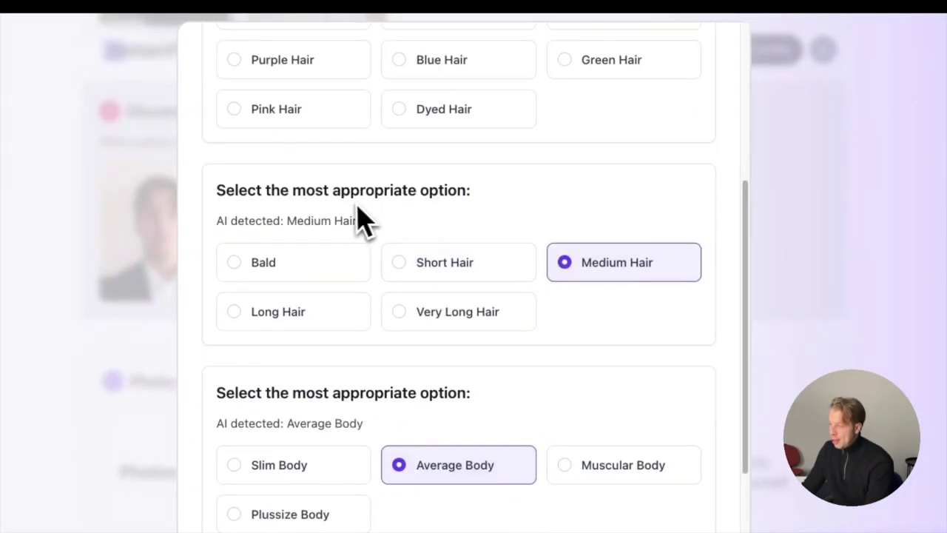
scroll(628, 274, down, 3)
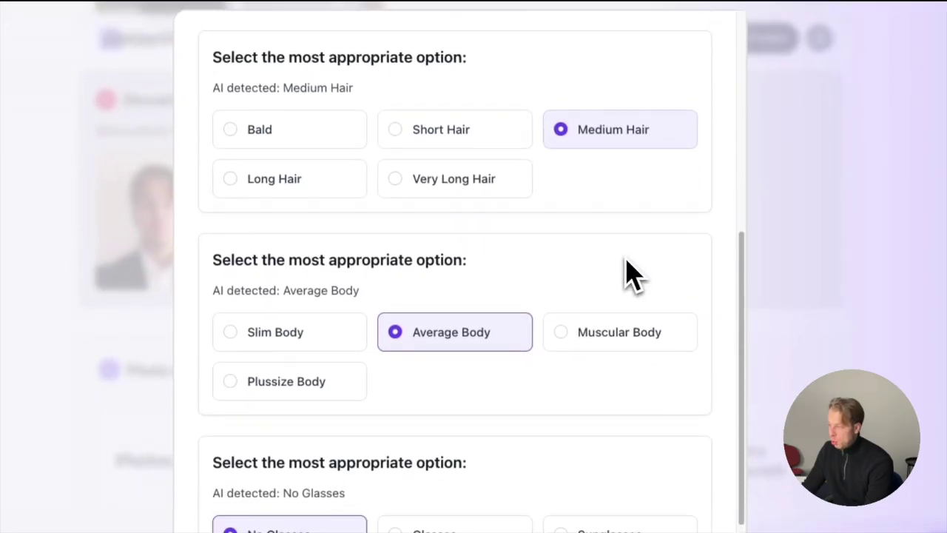
scroll(622, 256, down, 2)
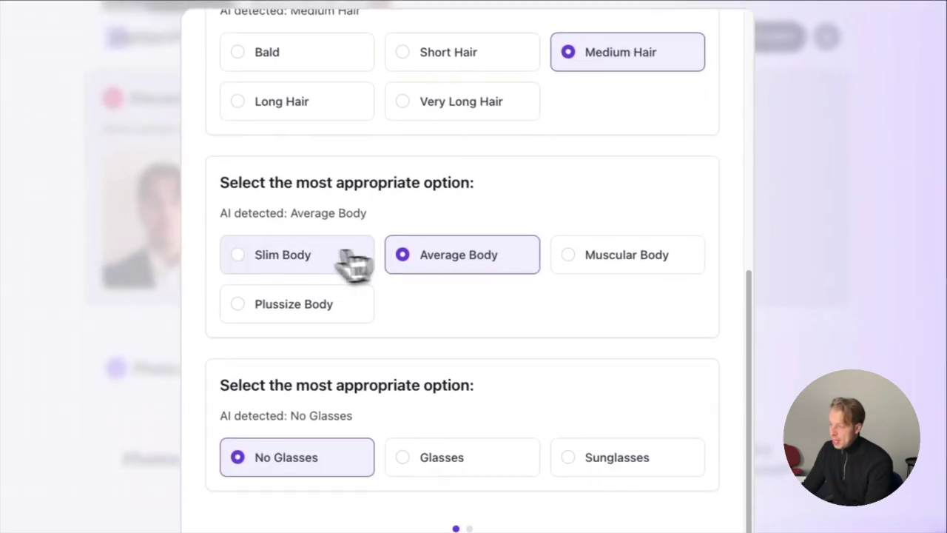
click(628, 266)
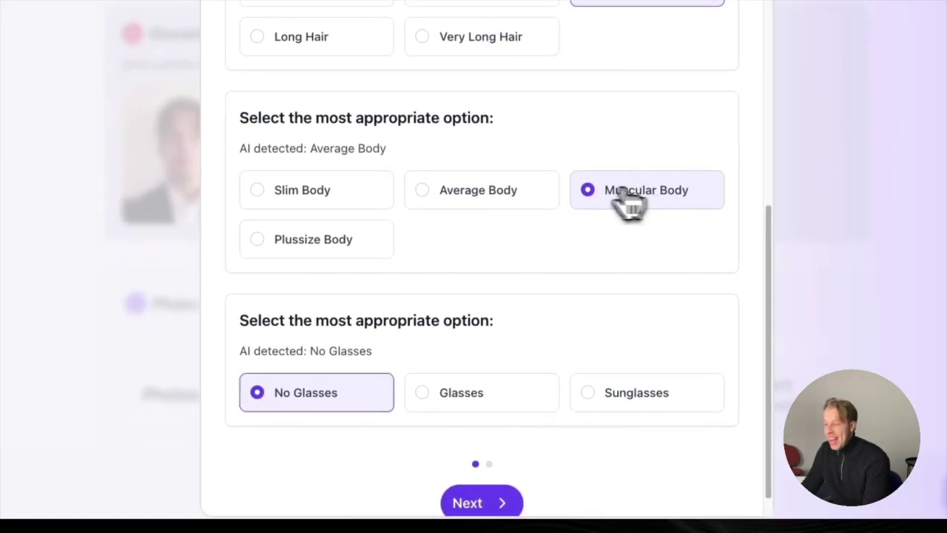
scroll(541, 184, down, 1)
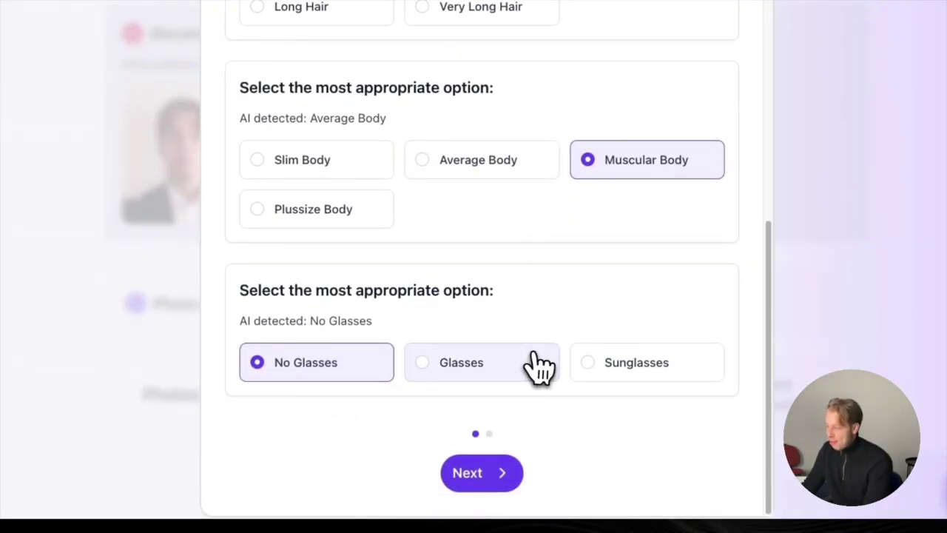
click(503, 474)
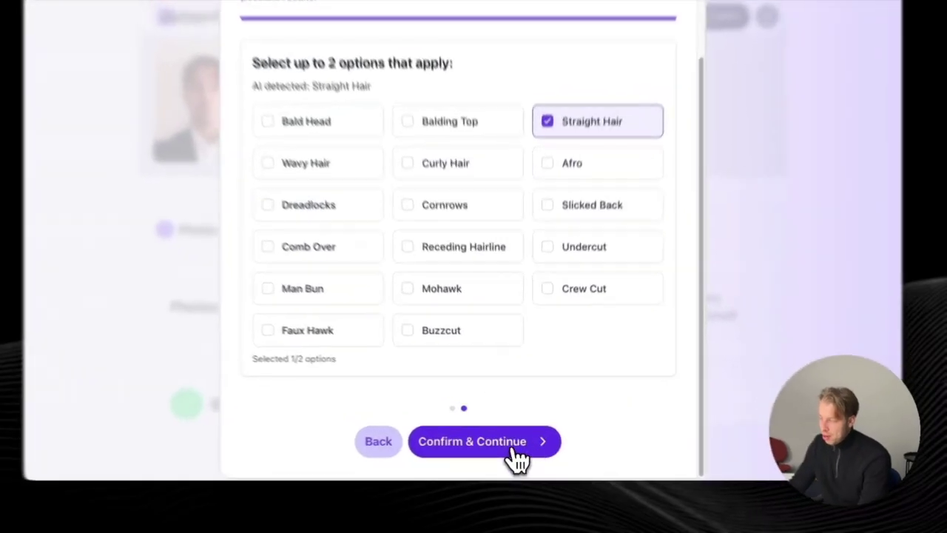
Confirm the attributes to place the headshot order and let it start processing.
click(515, 447)
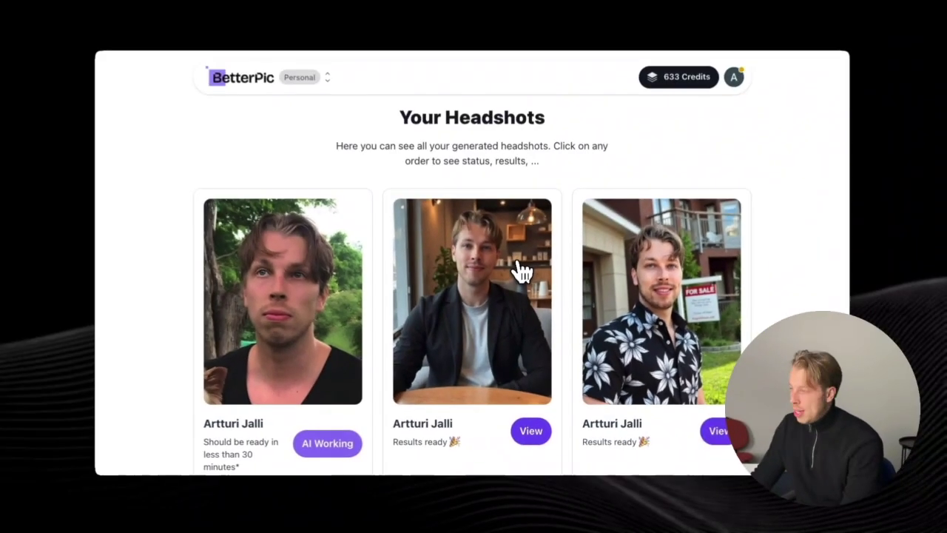
scroll(483, 238, down, 5)
scroll(540, 247, up, 3)
scroll(516, 281, up, 2)
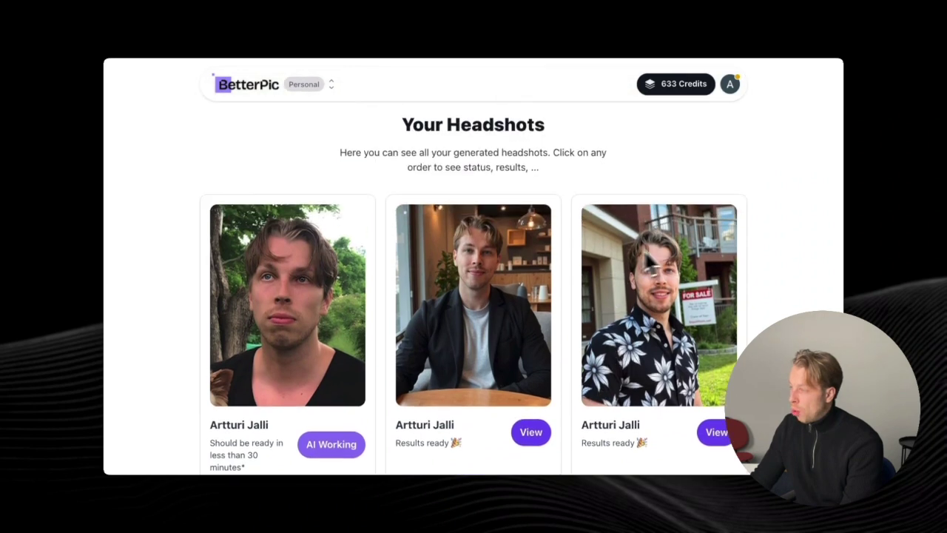
scroll(638, 274, down, 3)
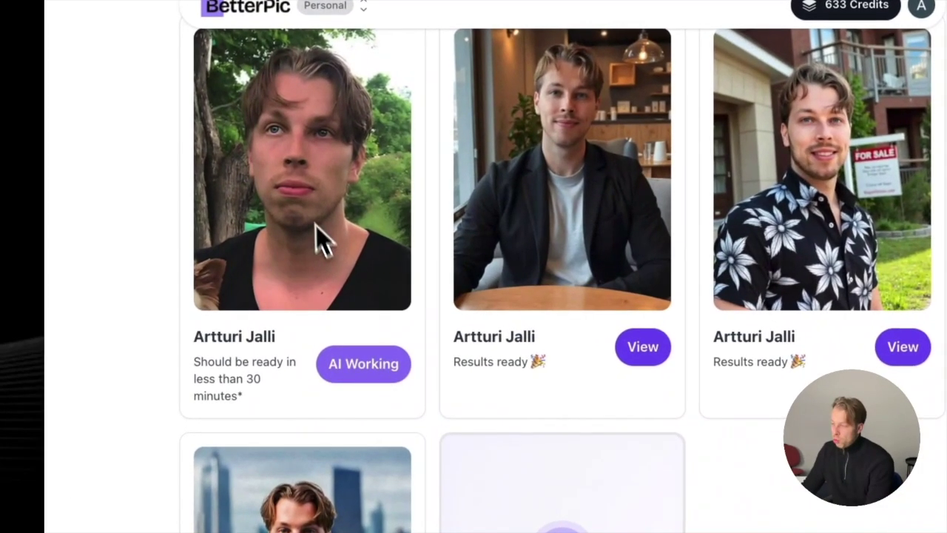
scroll(318, 189, up, 1)
scroll(318, 189, up, 1)
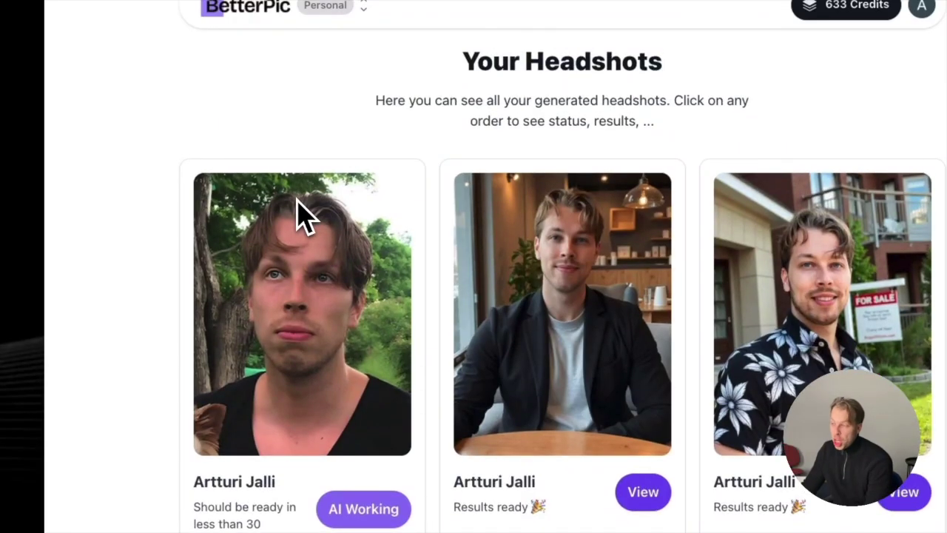
scroll(300, 214, down, 1)
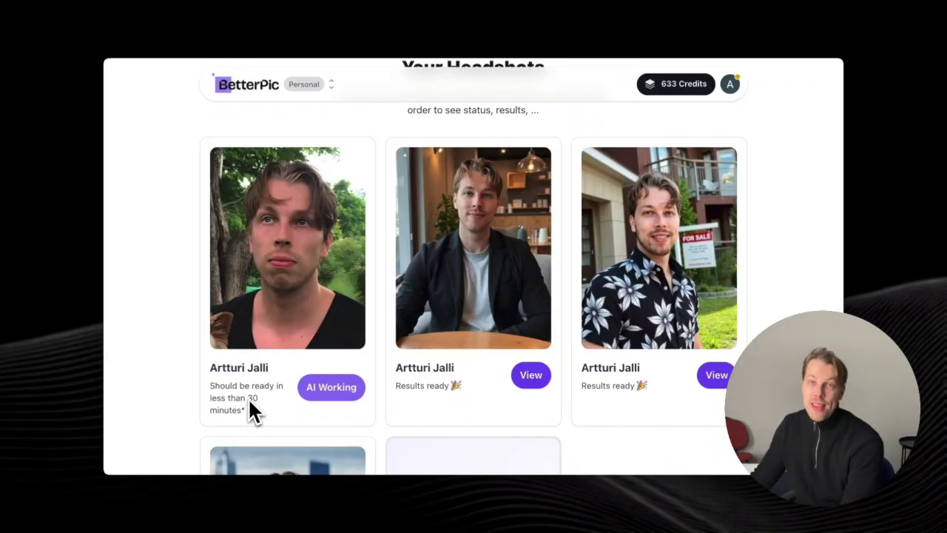
scroll(463, 273, down, 1)
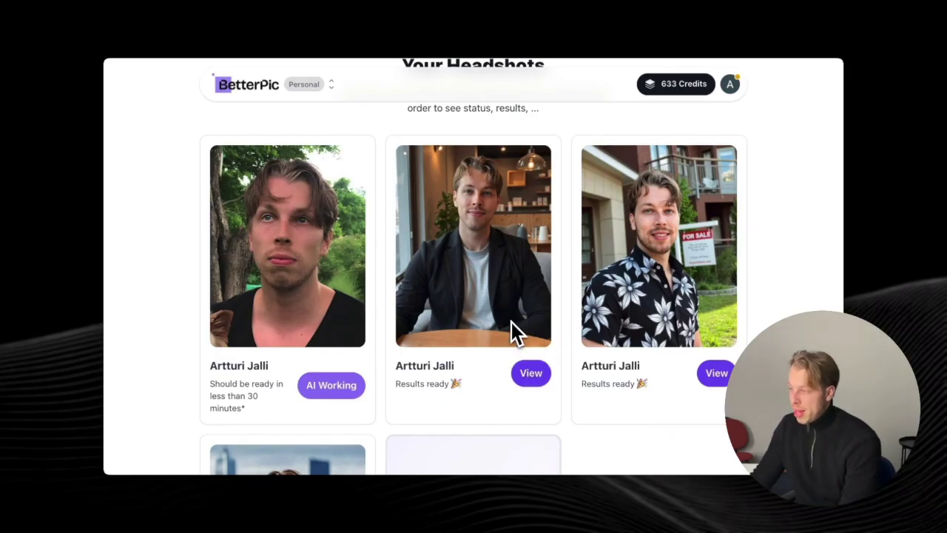
scroll(518, 337, up, 1)
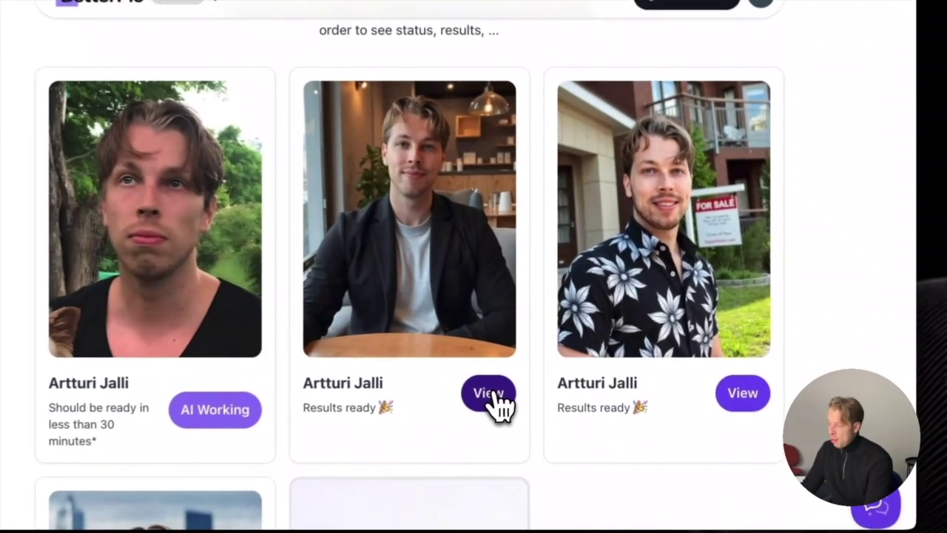
Open the finished order's gallery of 42 generated headshots.
click(531, 377)
scroll(663, 277, down, 5)
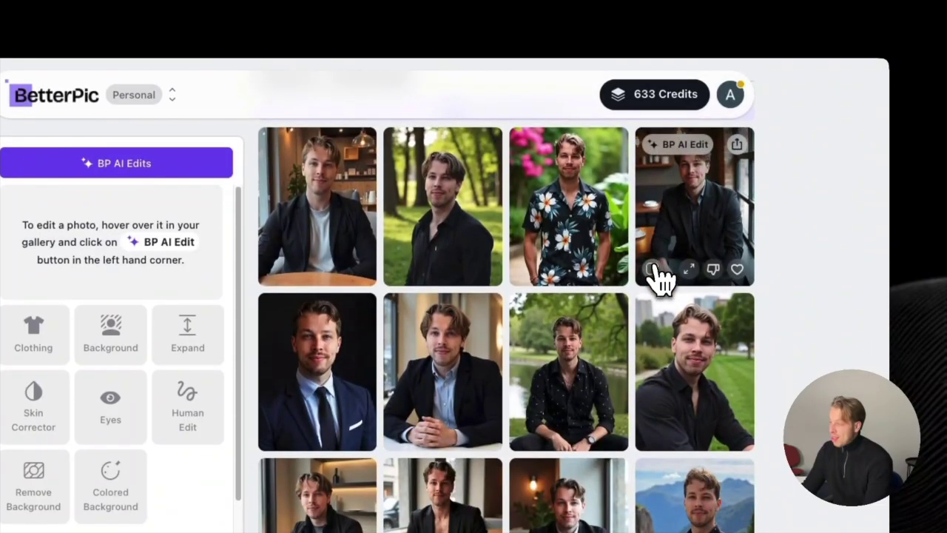
scroll(763, 207, up, 2)
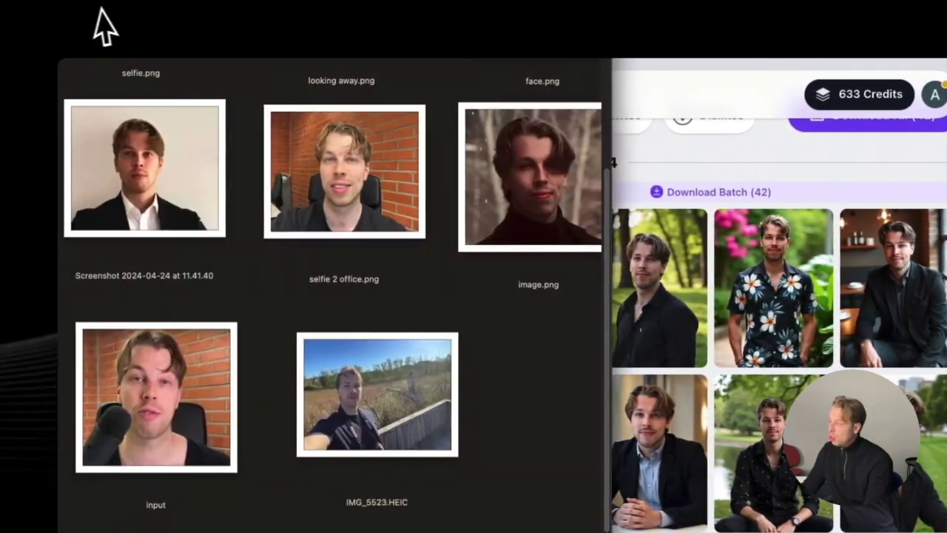
Close the Finder selfie folder, leaving the 42-headshot gallery visible.
scroll(465, 275, up, 3)
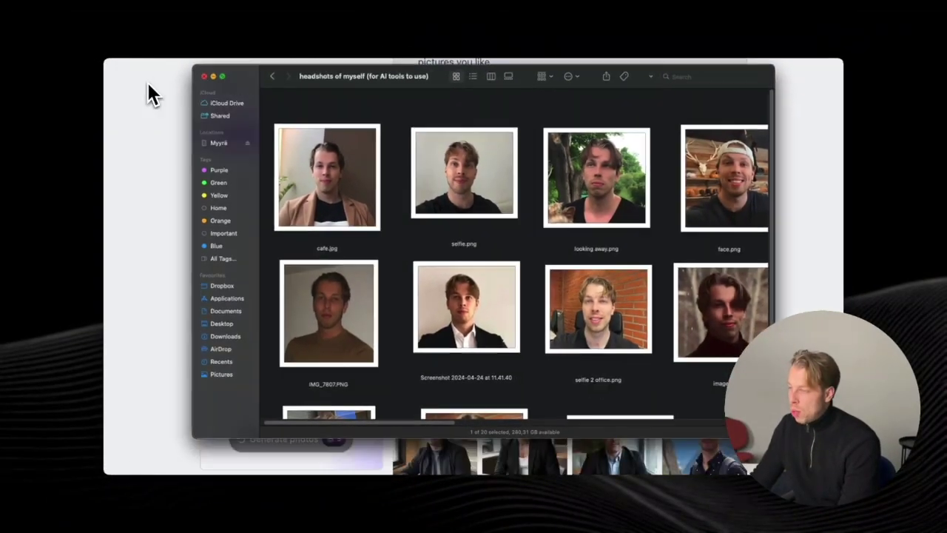
click(146, 79)
Enlarge the park headshot for a closer look, then close it.
scroll(630, 243, down, 1)
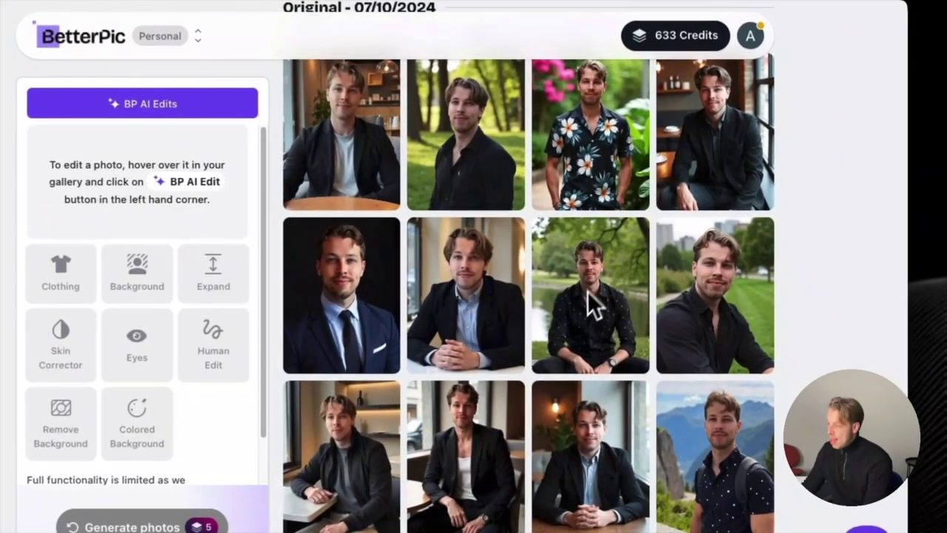
click(586, 311)
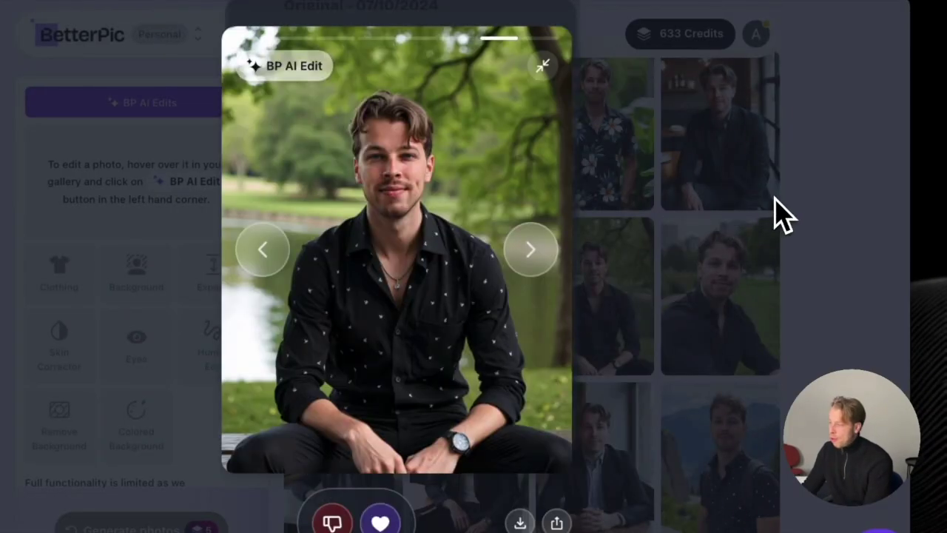
click(781, 214)
View the navy-suit portrait full-size, close it, then enlarge the full-length suit photo.
scroll(710, 255, down, 1)
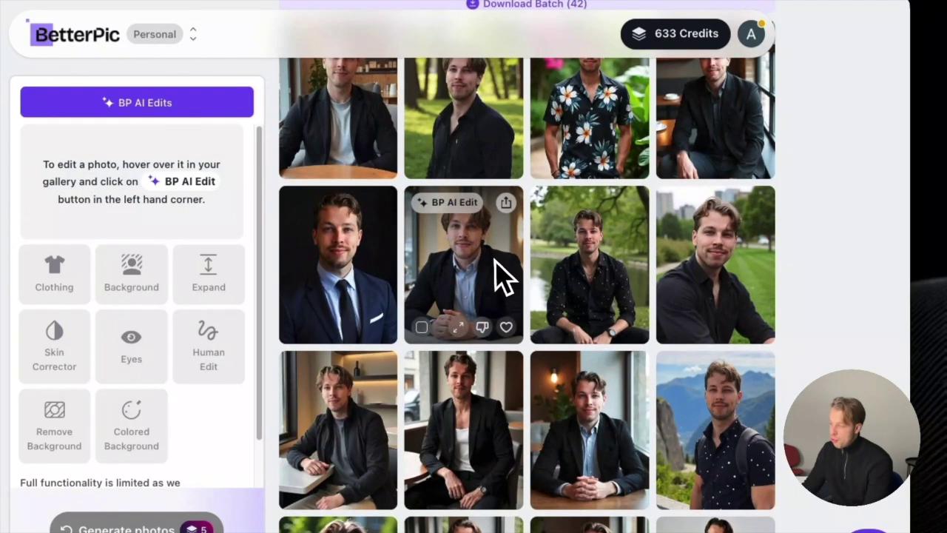
scroll(500, 282, down, 1)
click(330, 259)
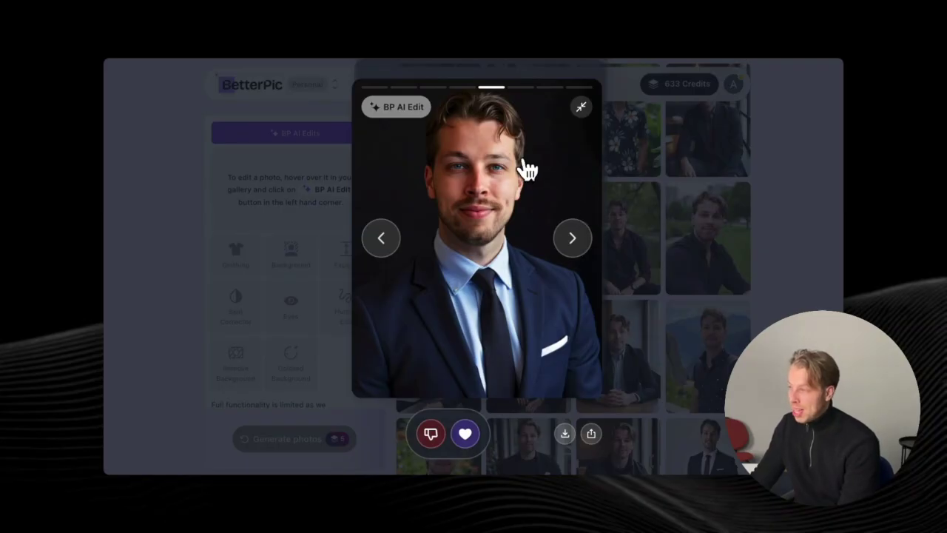
click(664, 255)
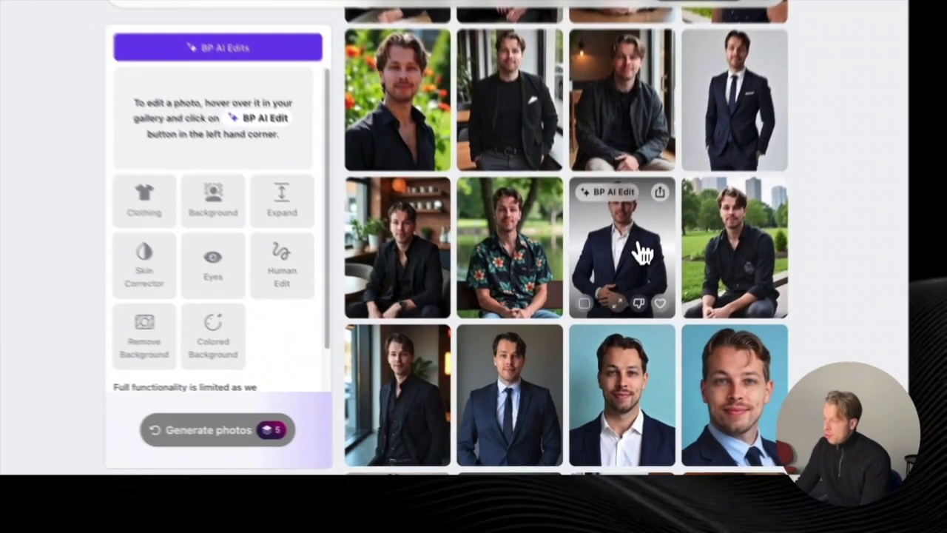
click(629, 298)
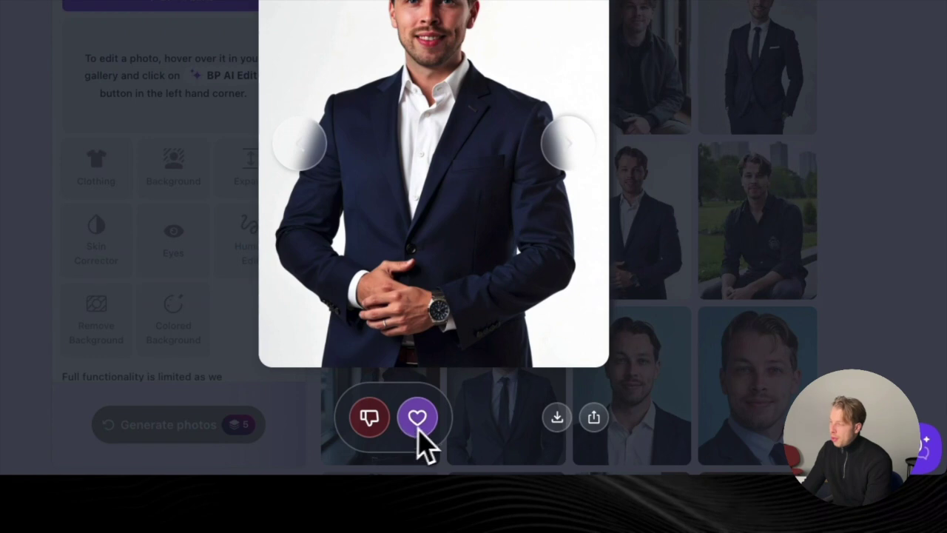